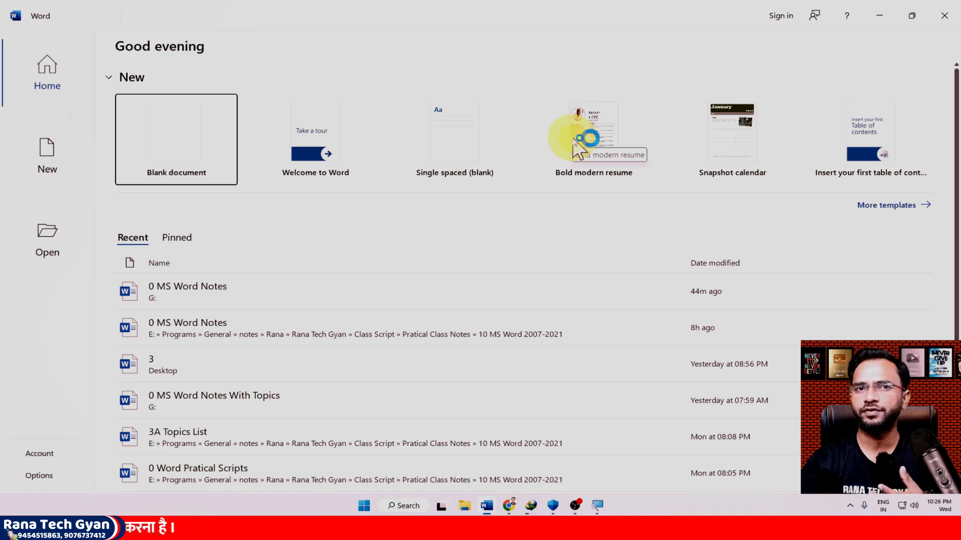
pyautogui.press('KP_2')
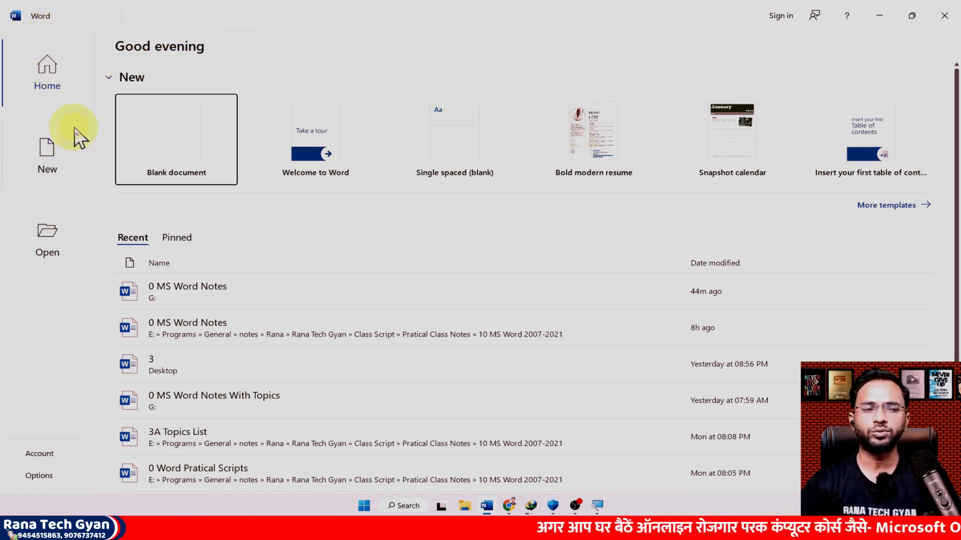
pyautogui.press('KP_5')
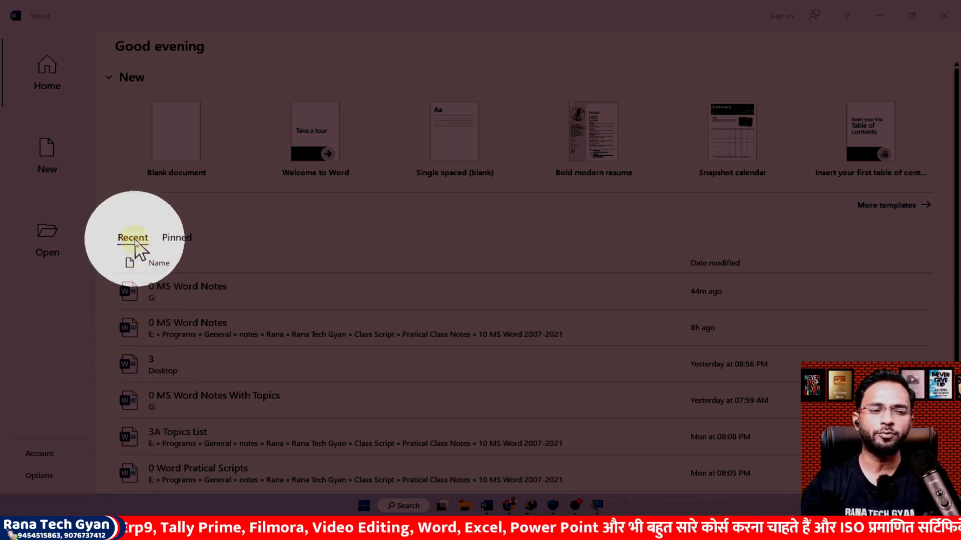
# View the list of pinned documents on the start page and return to the recent documents.
pyautogui.click(173, 242)
pyautogui.click(173, 242)
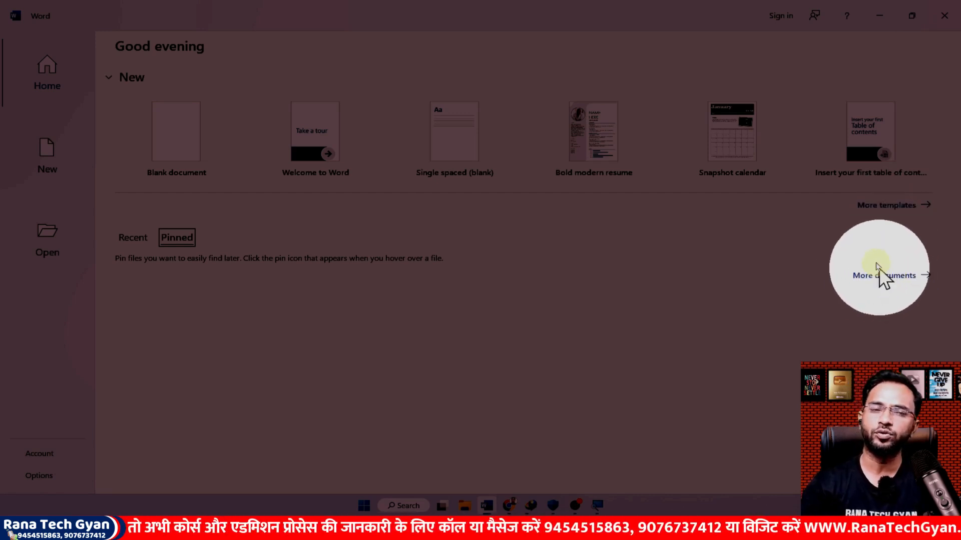
pyautogui.click(130, 236)
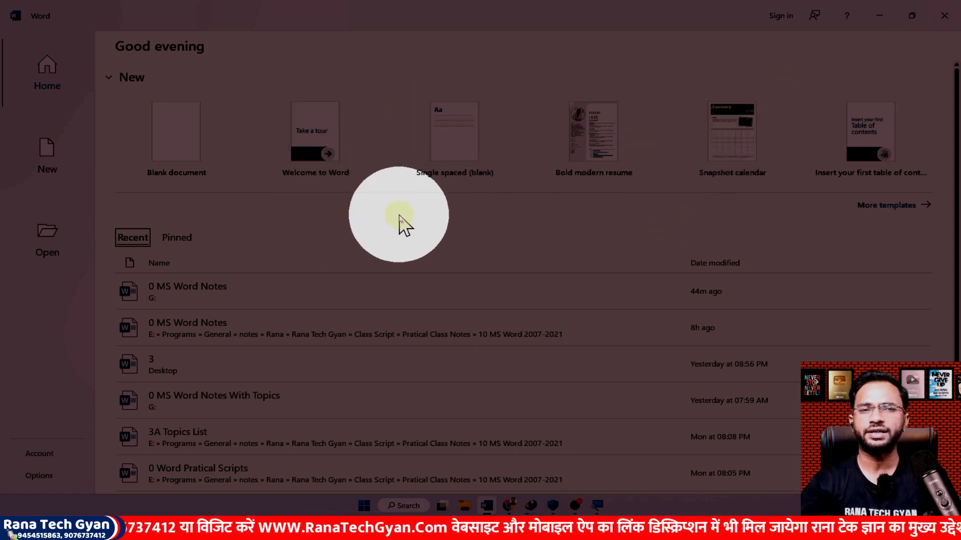
pyautogui.press('KP_2')
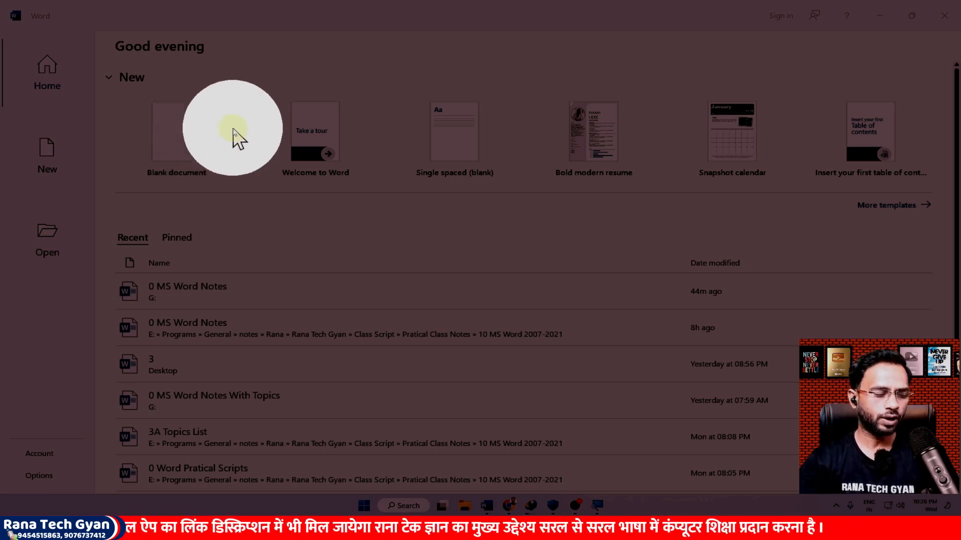
# Create a document from the Welcome to Word template and look through its contents.
pyautogui.click(311, 142)
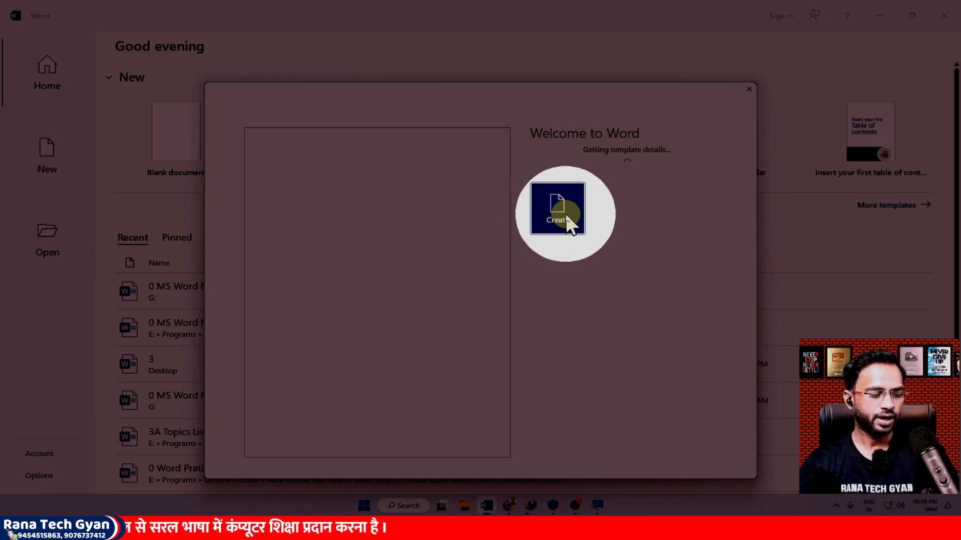
pyautogui.click(565, 214)
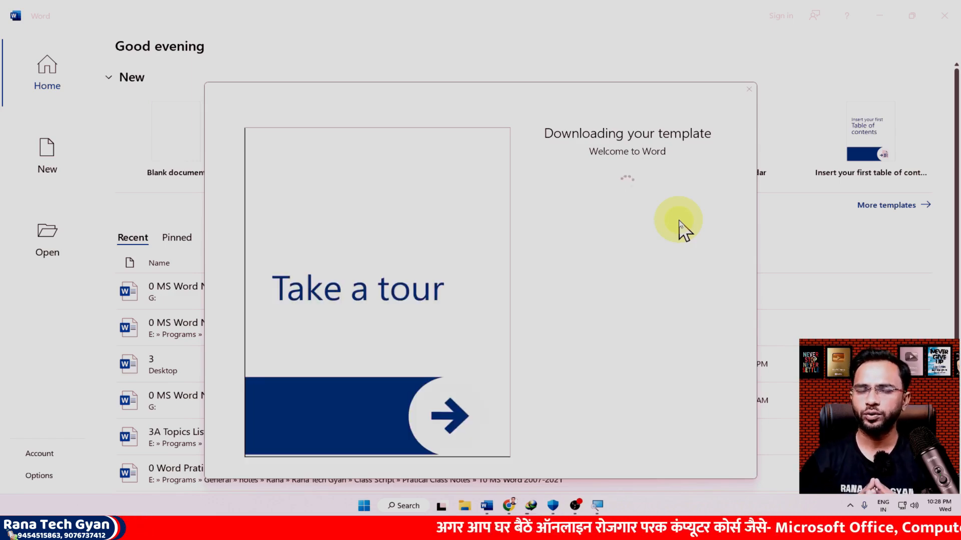
pyautogui.scroll(-4, 531, 250)
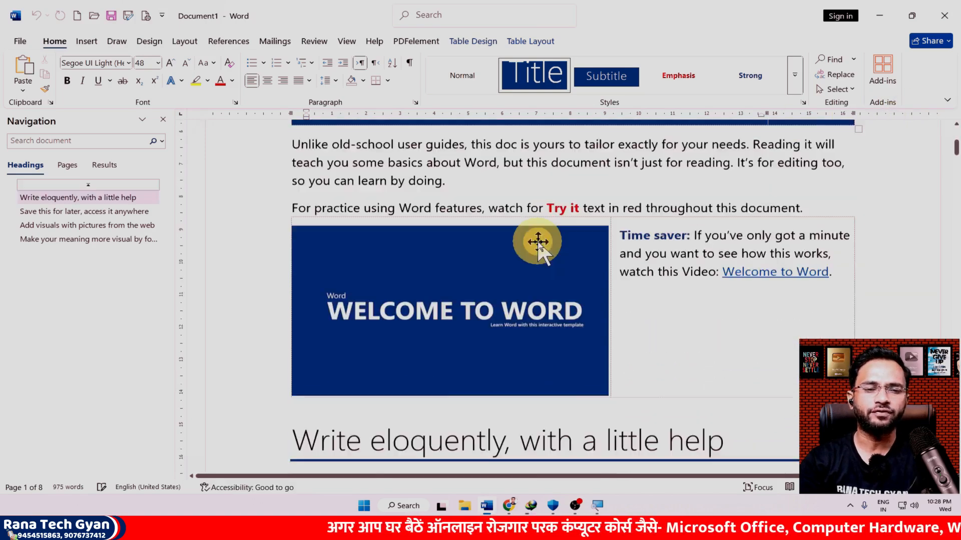
pyautogui.scroll(-15, 539, 241)
pyautogui.scroll(-10, 545, 235)
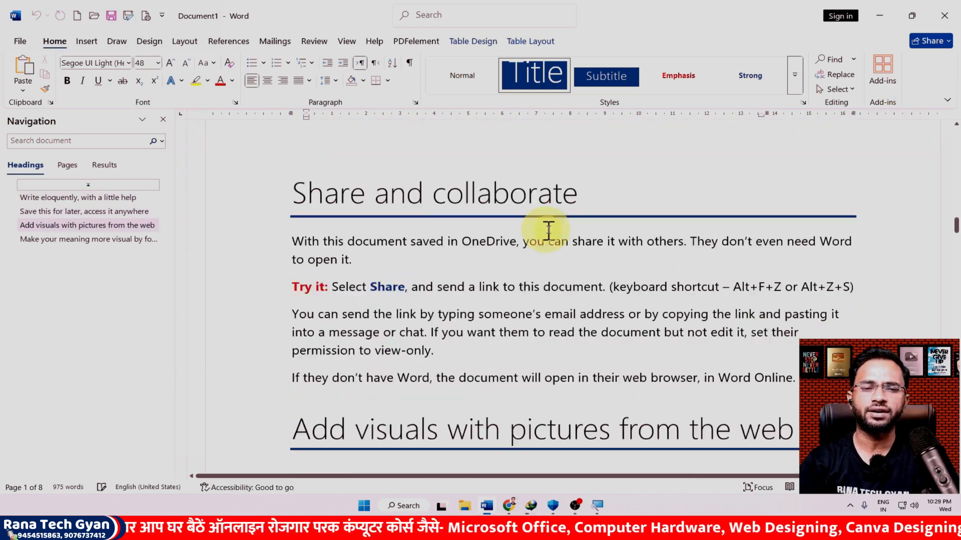
pyautogui.scroll(-10, 549, 230)
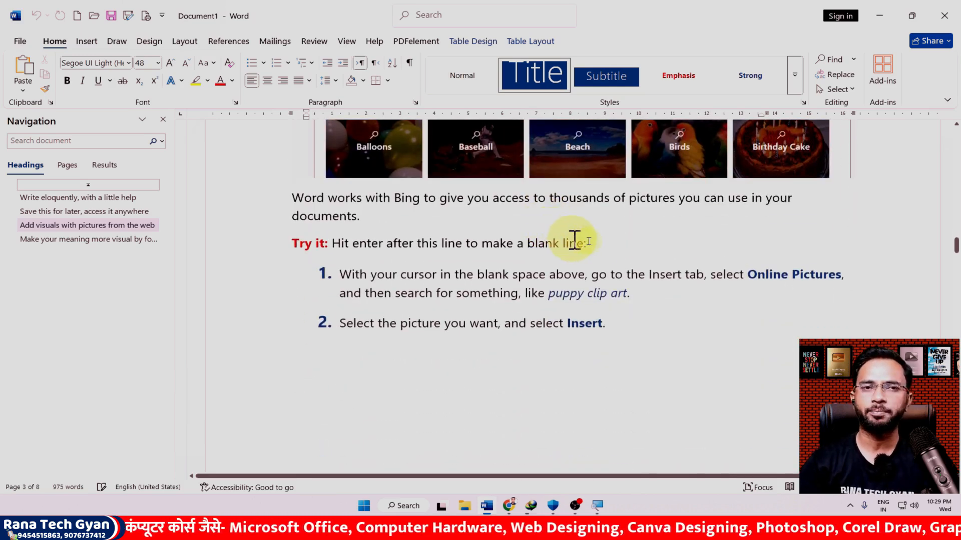
# Create a new blank document.
pyautogui.click(20, 41)
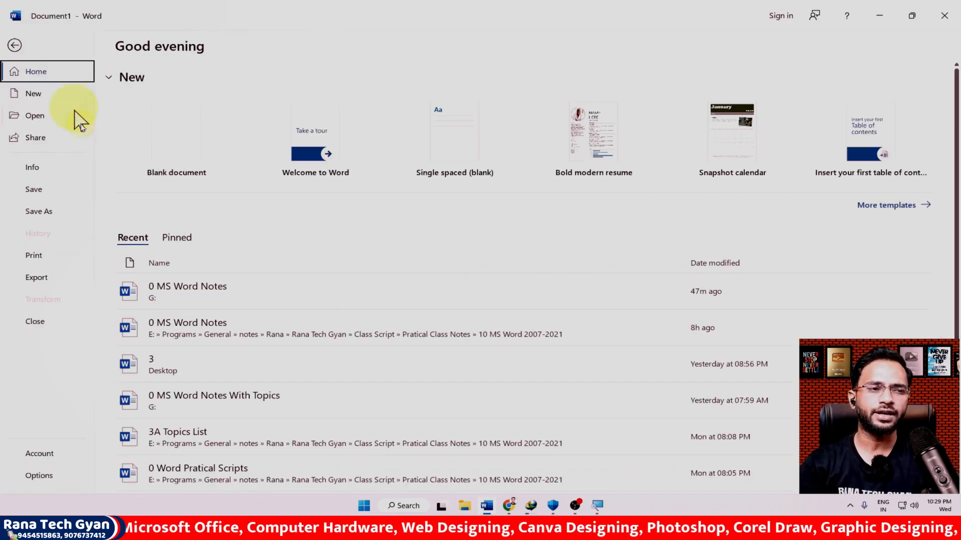
pyautogui.click(203, 143)
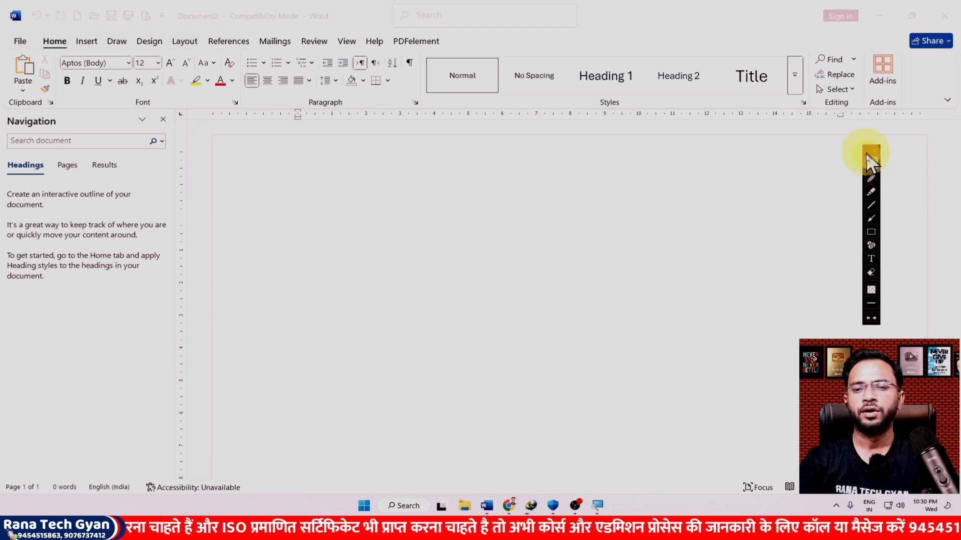
# Outline the title bar, its sections, the ribbon and the Navigation pane with annotation rectangles.
pyautogui.moveTo(866, 159); pyautogui.dragTo(866, 164)
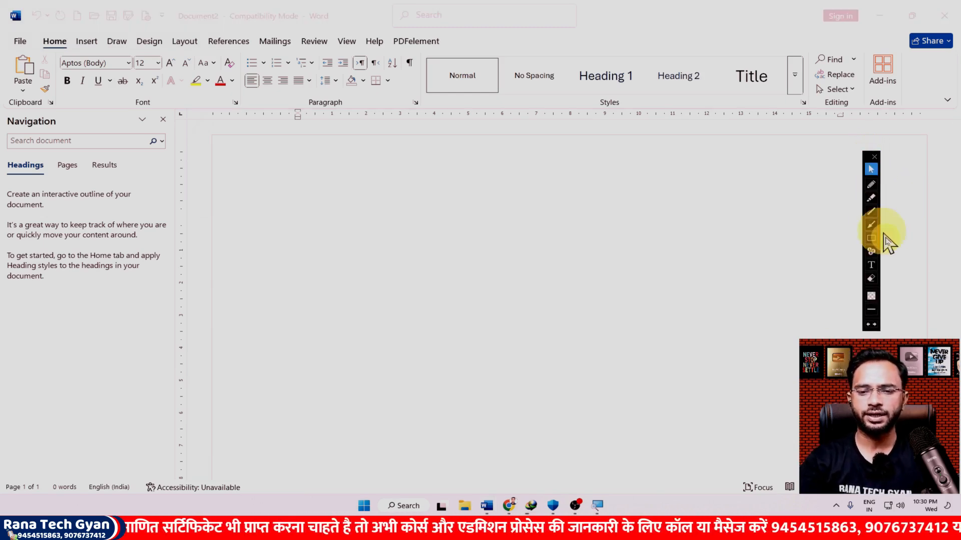
pyautogui.click(878, 238)
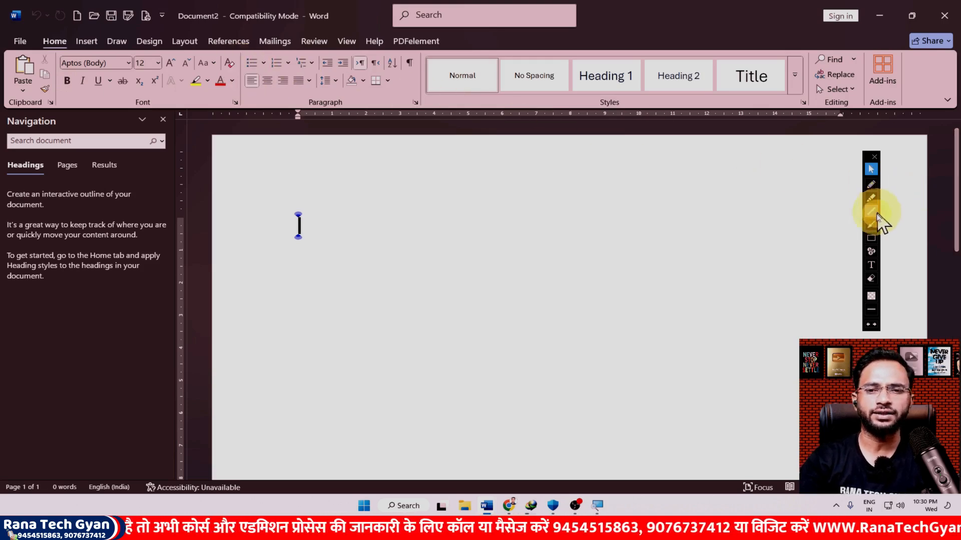
pyautogui.click(871, 238)
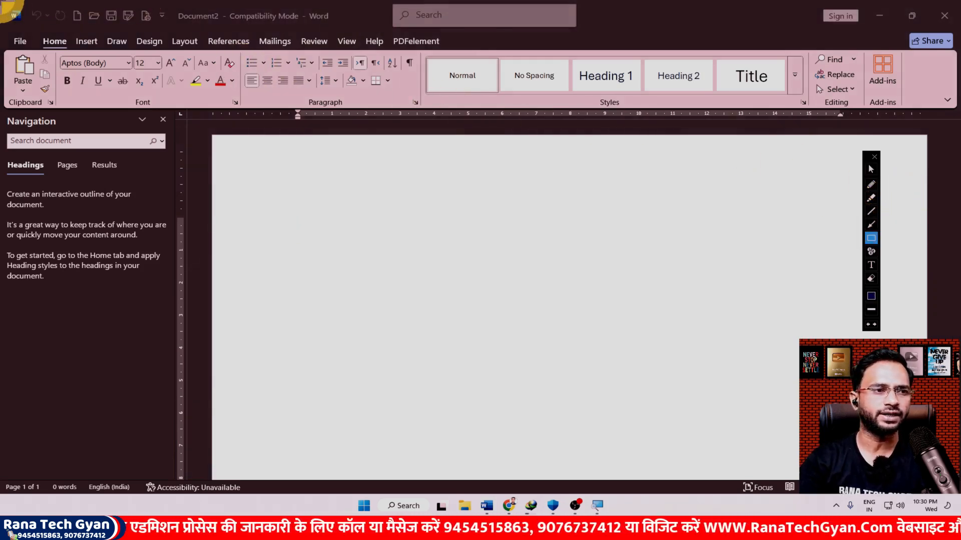
pyautogui.moveTo(2, 2)
pyautogui.mouseDown()
pyautogui.moveTo(875, 40)
pyautogui.moveTo(950, 29)
pyautogui.mouseUp()
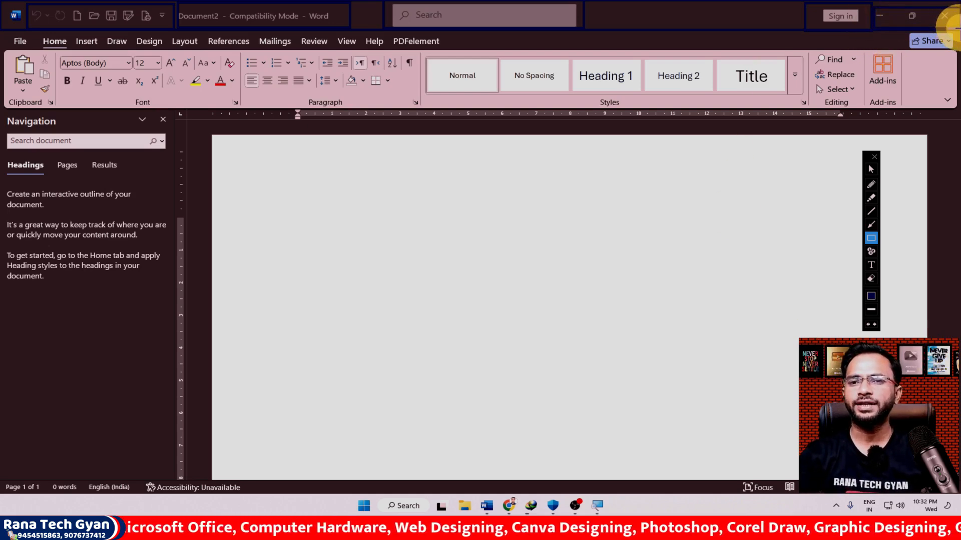
pyautogui.press('super')
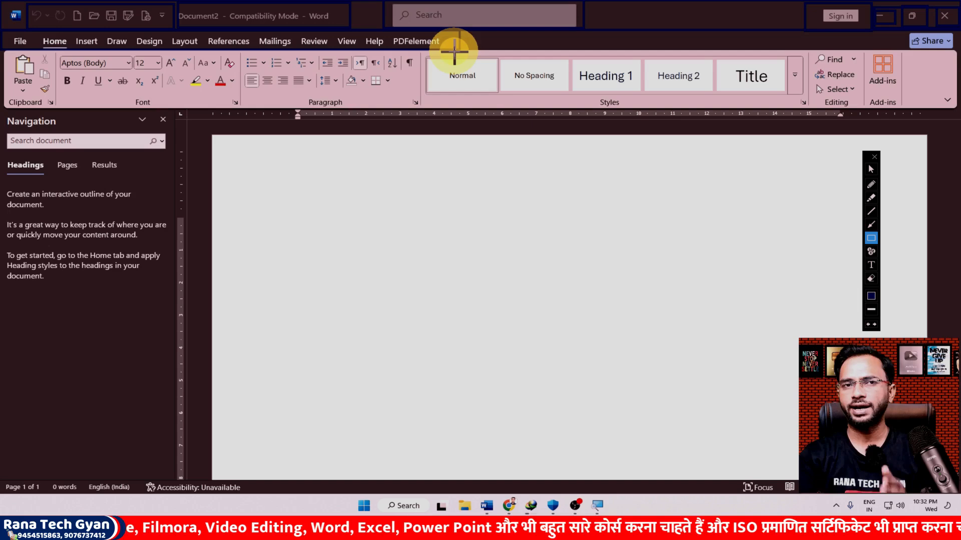
pyautogui.moveTo(6, 48)
pyautogui.mouseDown()
pyautogui.moveTo(21, 64)
pyautogui.moveTo(382, 96)
pyautogui.moveTo(955, 108)
pyautogui.mouseUp()
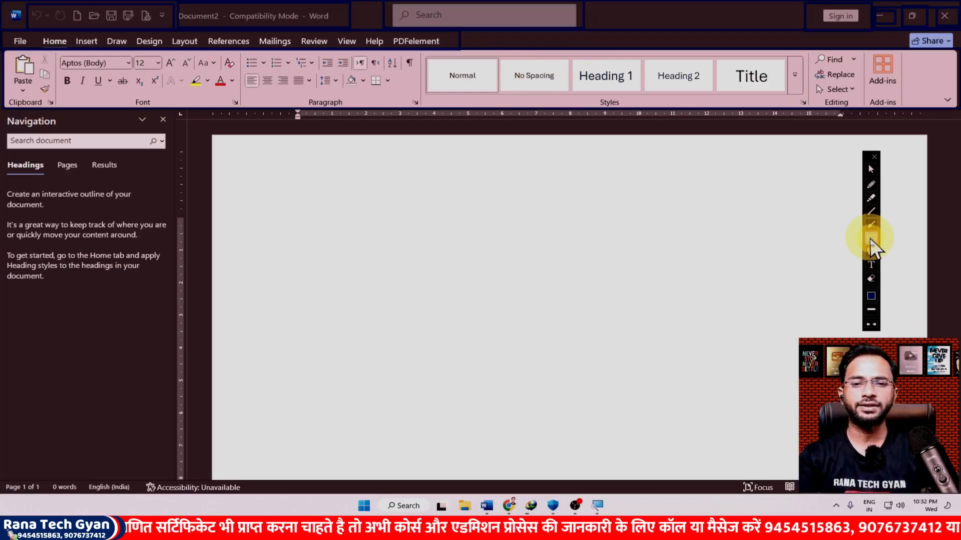
pyautogui.click(870, 239)
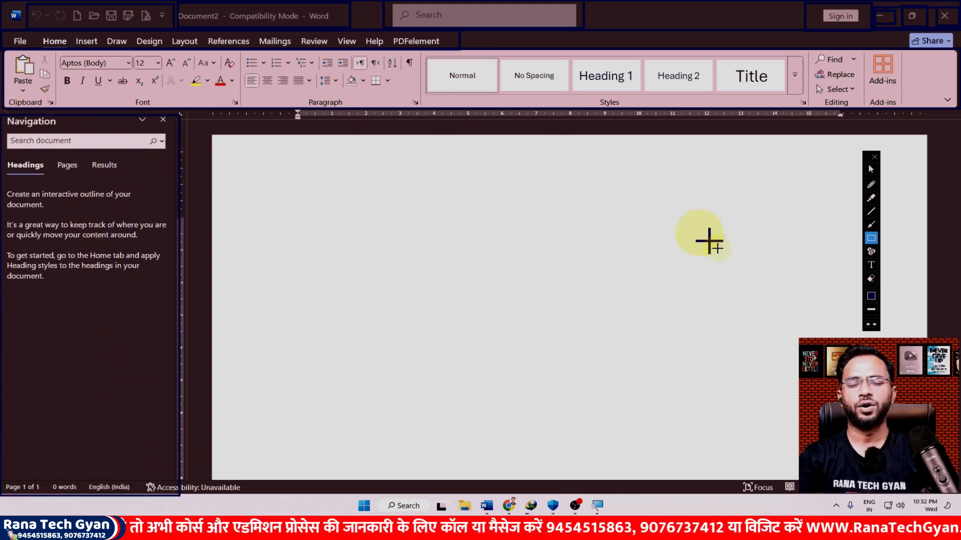
# Close the Navigation pane and clear all annotation rectangles from the screen.
pyautogui.click(871, 169)
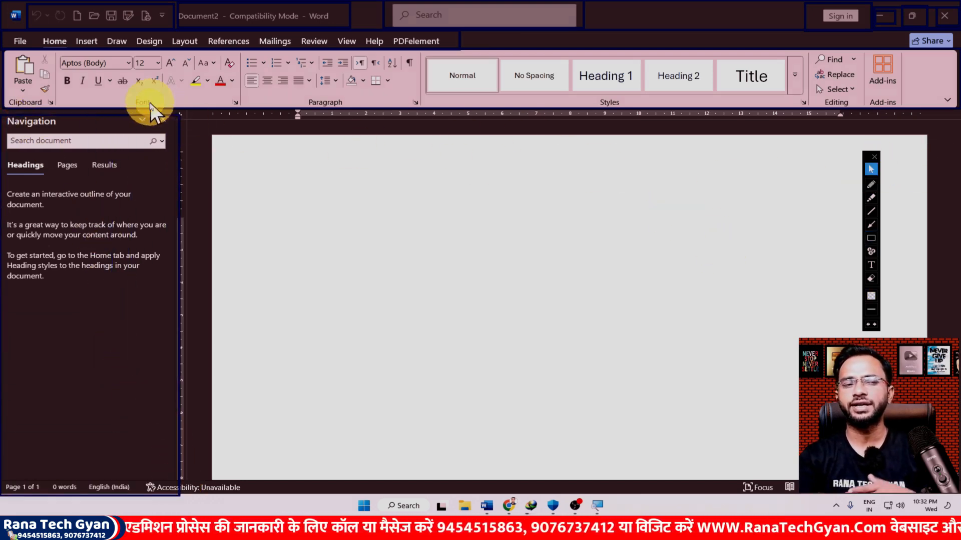
pyautogui.click(162, 120)
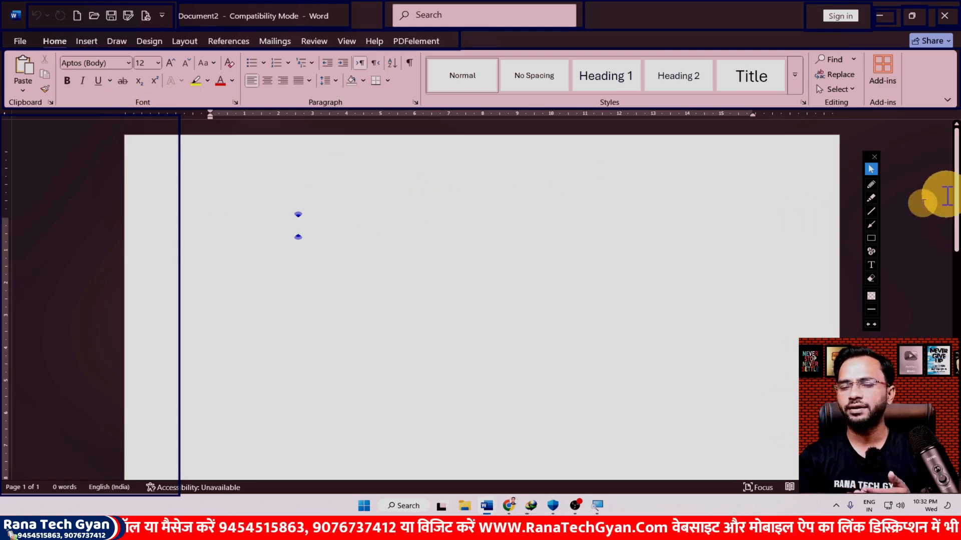
pyautogui.click(872, 279)
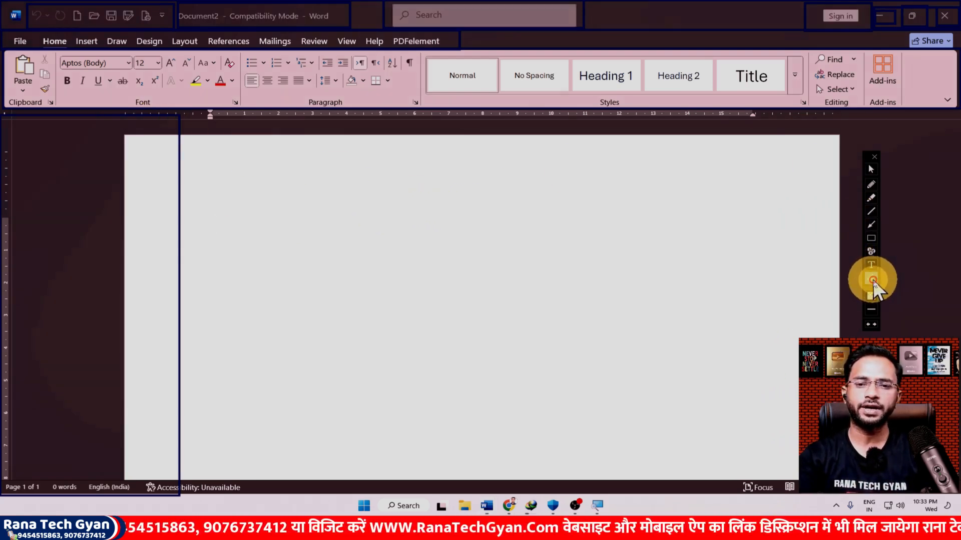
# Outline the horizontal ruler, vertical ruler and status bar with annotation rectangles, and magnify the status bar for a closer look.
pyautogui.click(871, 238)
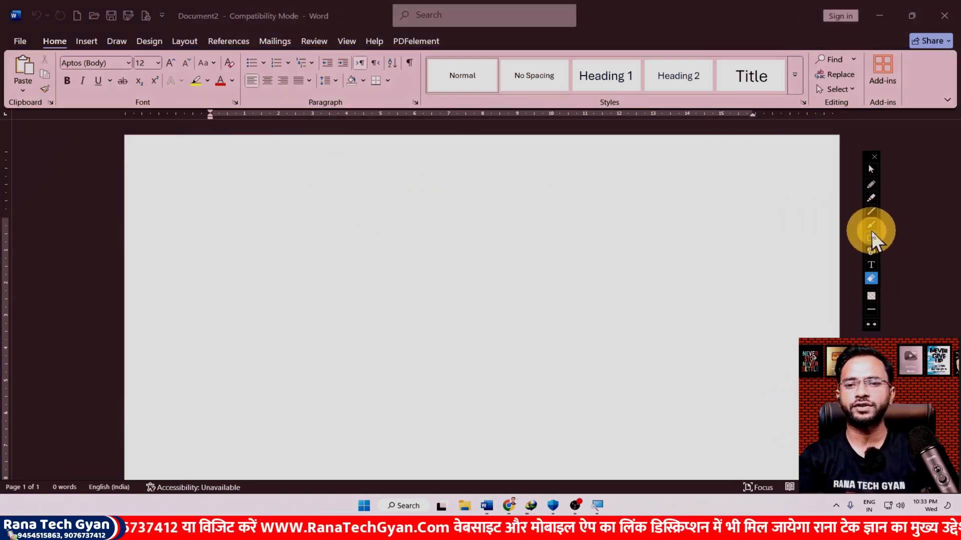
pyautogui.moveTo(107, 103); pyautogui.dragTo(880, 133)
pyautogui.moveTo(4, 148); pyautogui.dragTo(30, 477)
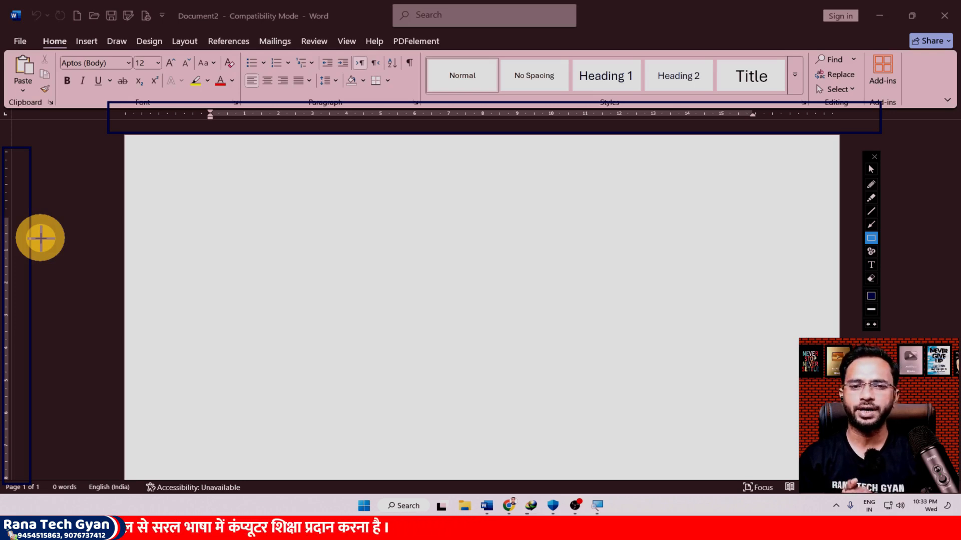
pyautogui.moveTo(937, 345); pyautogui.dragTo(757, 266)
pyautogui.moveTo(6, 478); pyautogui.dragTo(952, 489)
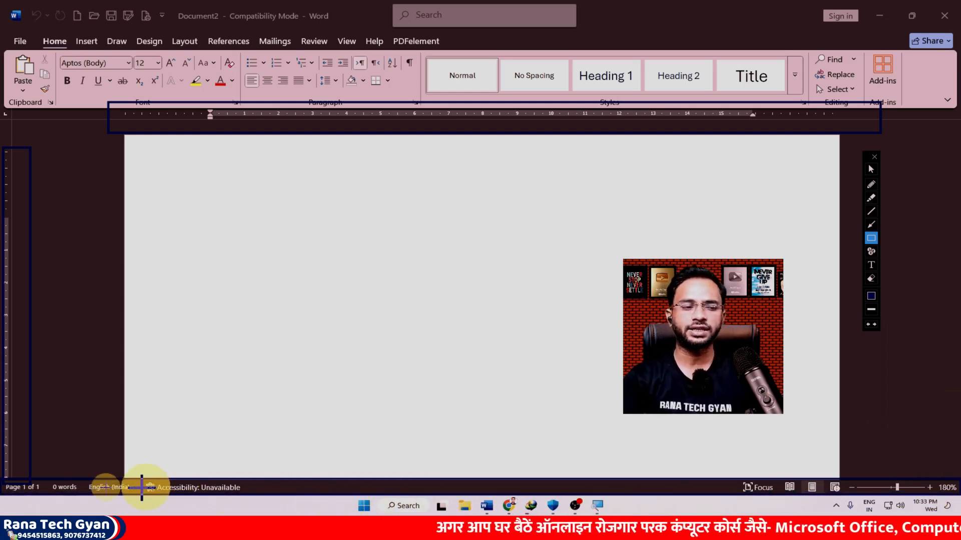
pyautogui.press('super')
pyautogui.press('super+plus')
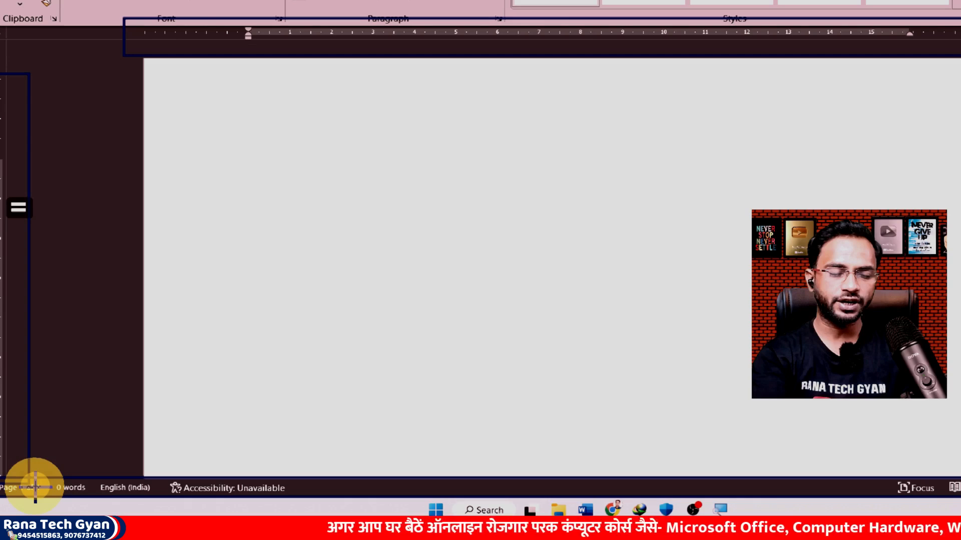
pyautogui.press('super+plus')
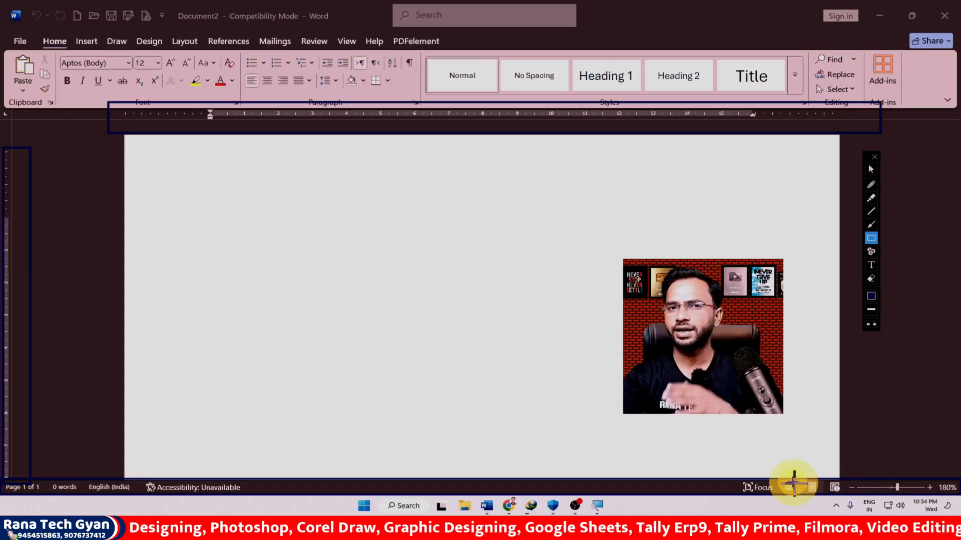
# Preview the blank document in Focus mode and in Read Mode, returning to the normal page view each time.
pyautogui.click(871, 171)
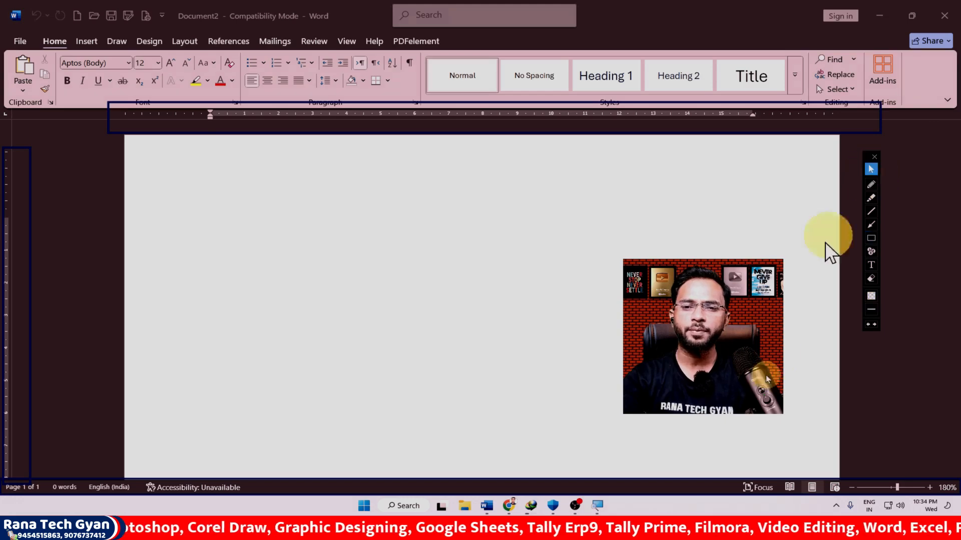
pyautogui.click(758, 489)
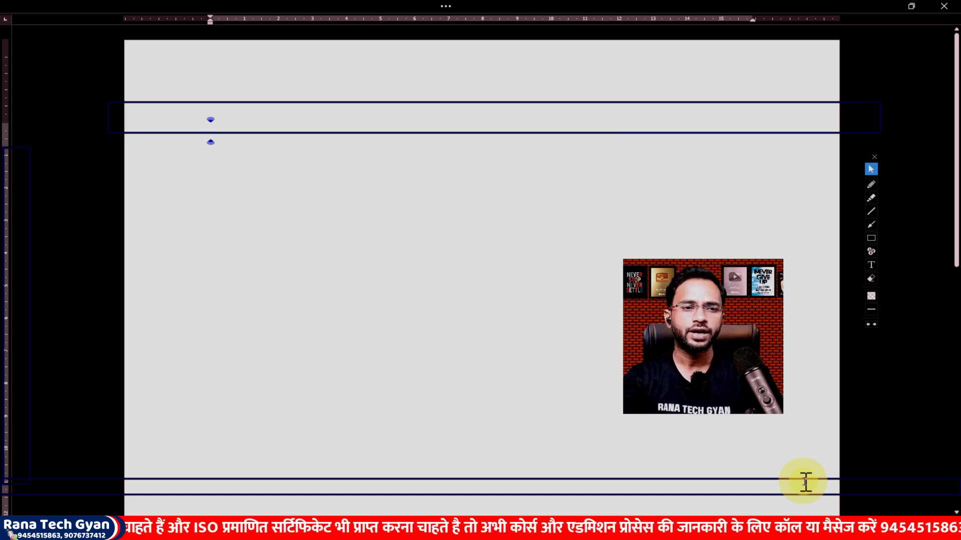
pyautogui.press('Escape')
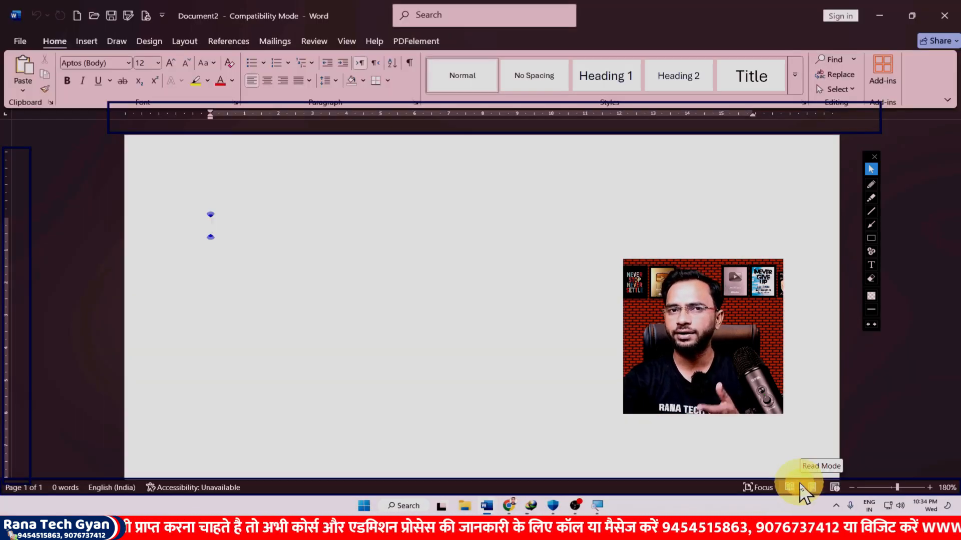
pyautogui.click(791, 489)
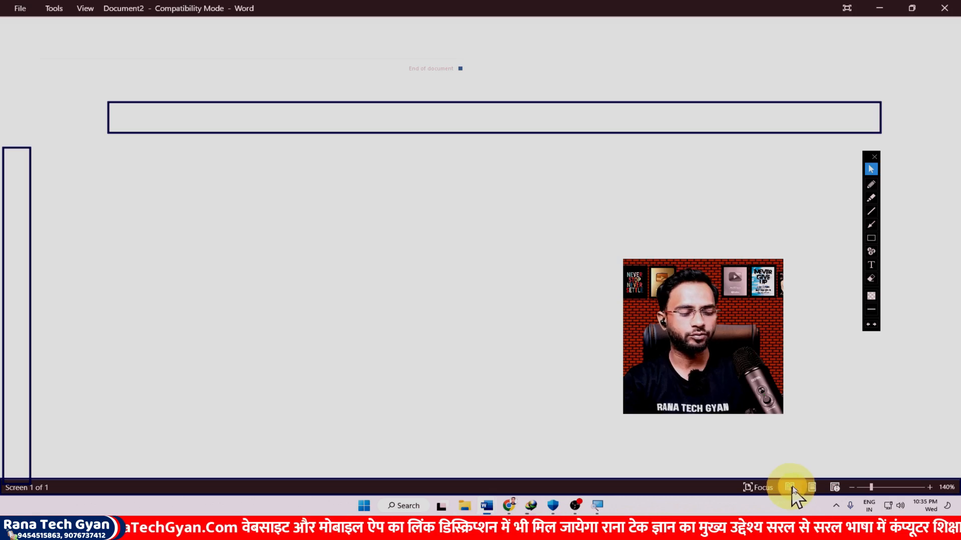
pyautogui.press('Escape')
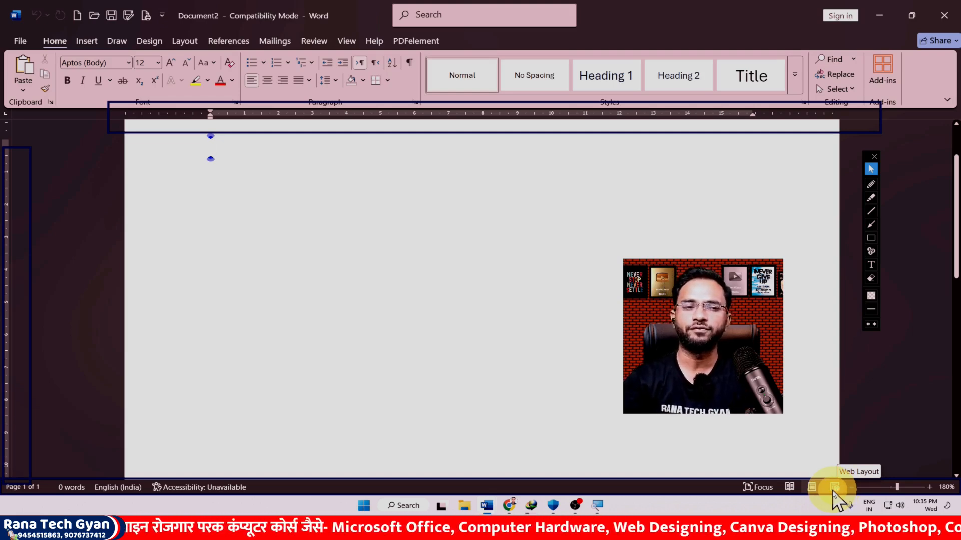
# Zoom the document out to 80%.
pyautogui.click(849, 487)
pyautogui.click(849, 487)
pyautogui.click(848, 487)
pyautogui.click(849, 488)
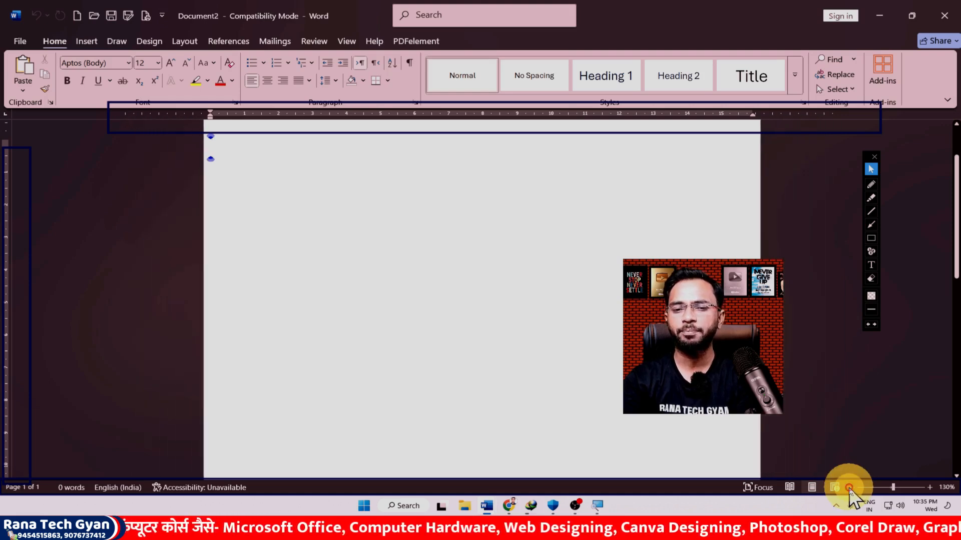
pyautogui.click(849, 487)
pyautogui.click(848, 487)
pyautogui.click(849, 488)
pyautogui.click(849, 488)
pyautogui.click(849, 488)
pyautogui.click(849, 487)
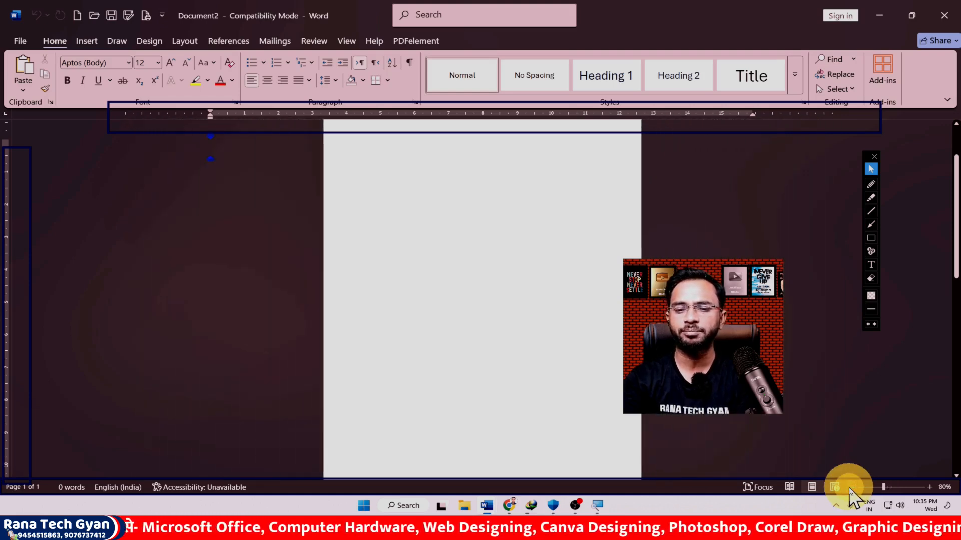
# Zoom the document in to 140%.
pyautogui.click(928, 488)
pyautogui.click(928, 488)
pyautogui.click(928, 486)
pyautogui.click(927, 487)
pyautogui.click(927, 486)
pyautogui.click(928, 487)
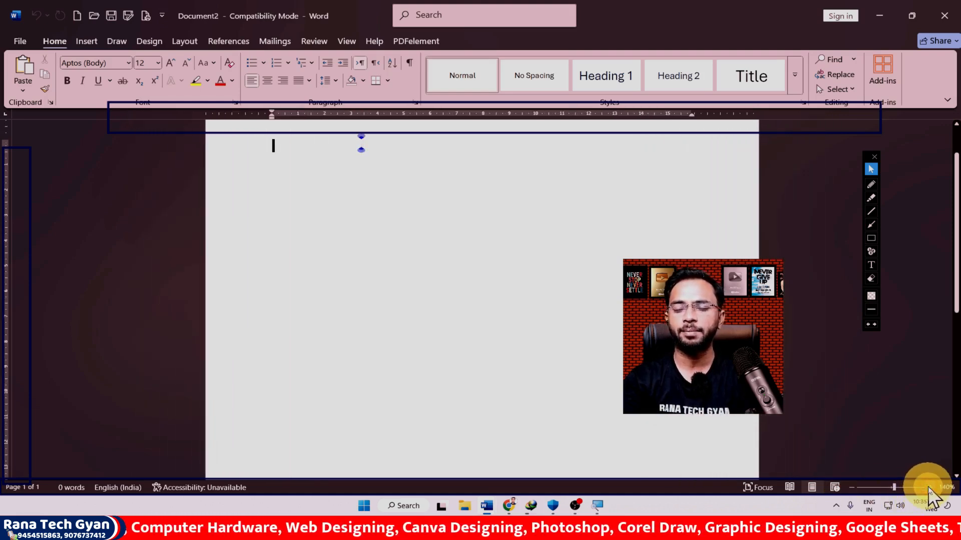
# Examine the Percent and Many pages options in the Zoom dialog, including the 2 x 4 page layout, and close it without applying a zoom.
pyautogui.click(947, 487)
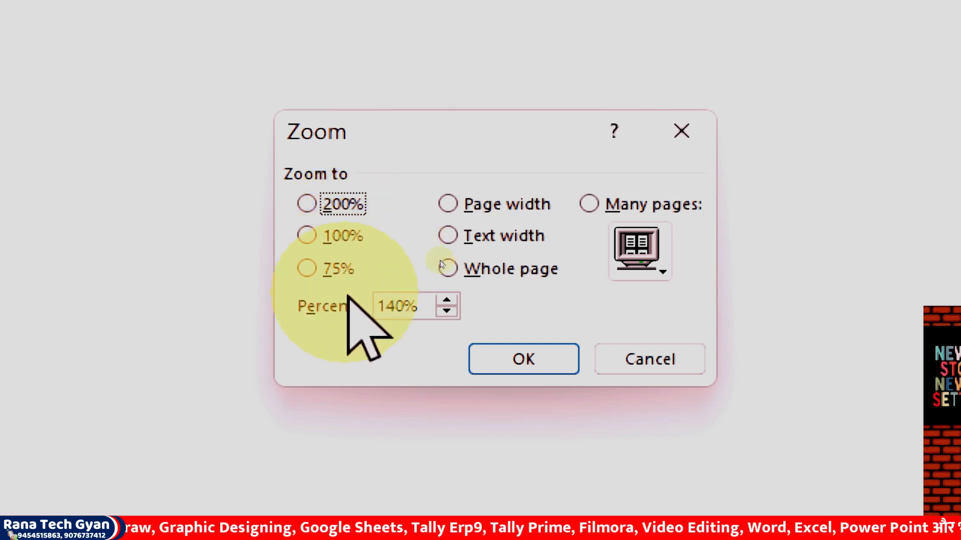
pyautogui.moveTo(420, 306); pyautogui.dragTo(407, 307)
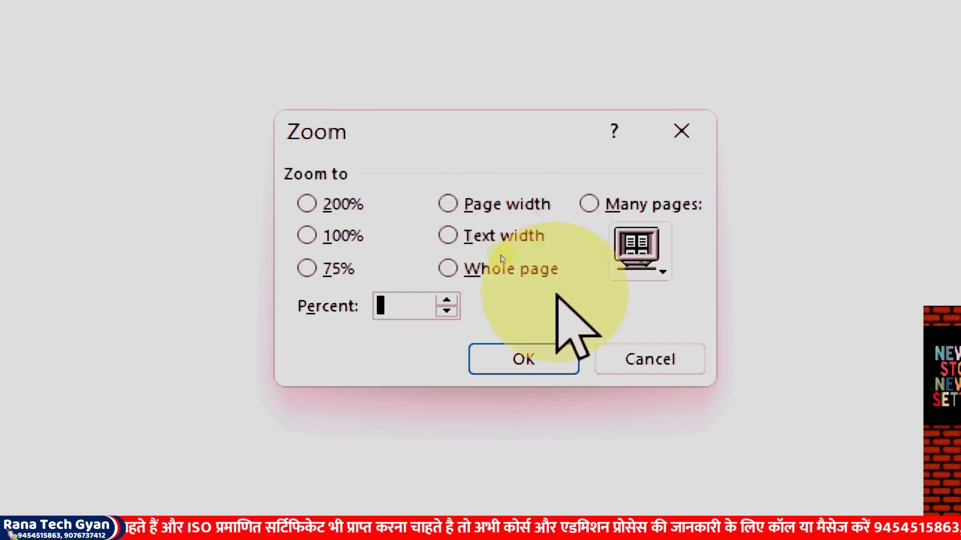
pyautogui.click(589, 203)
pyautogui.click(645, 255)
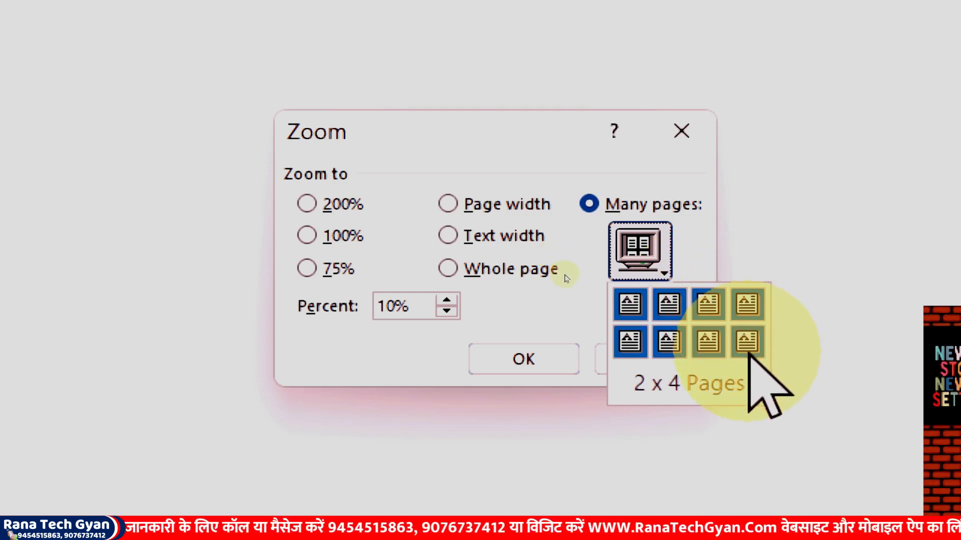
pyautogui.click(558, 324)
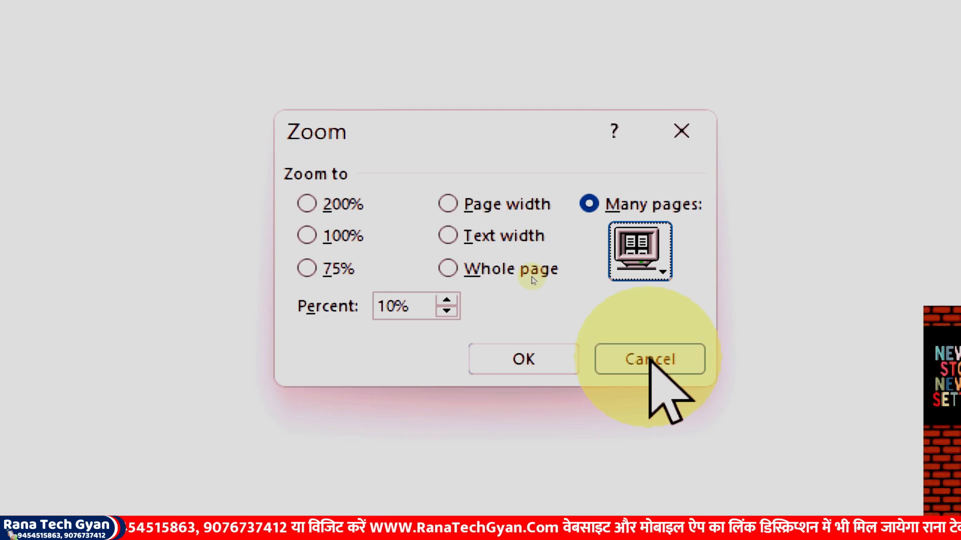
pyautogui.press('Return')
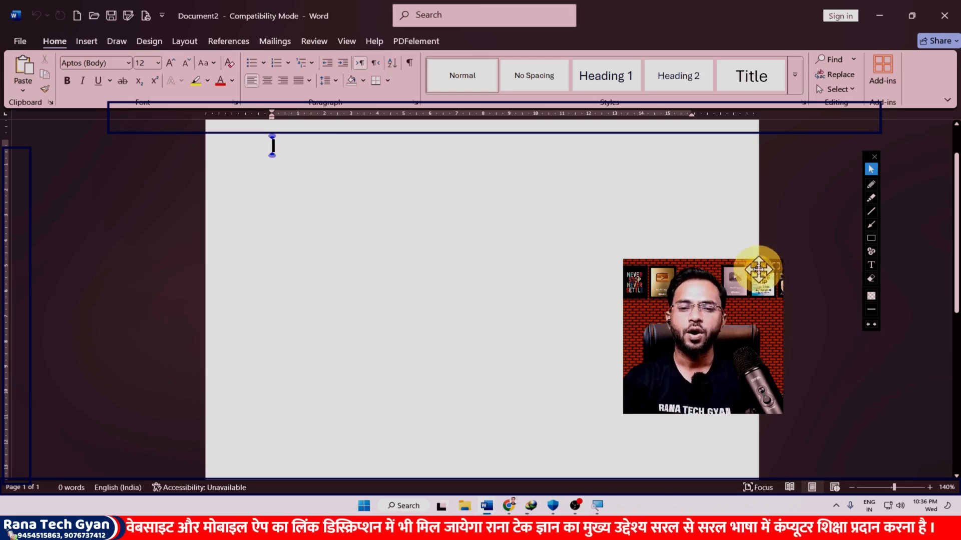
# Outline the vertical scroll bar with an annotation rectangle, and scroll the page down and back up to demonstrate it.
pyautogui.moveTo(765, 267)
pyautogui.mouseDown()
pyautogui.moveTo(861, 306)
pyautogui.moveTo(914, 300)
pyautogui.moveTo(904, 299)
pyautogui.mouseUp()
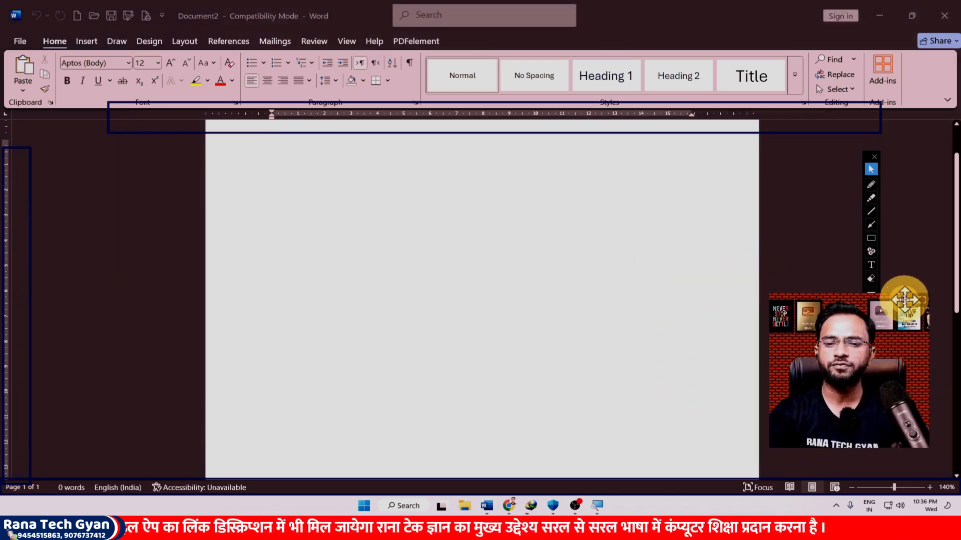
pyautogui.click(870, 239)
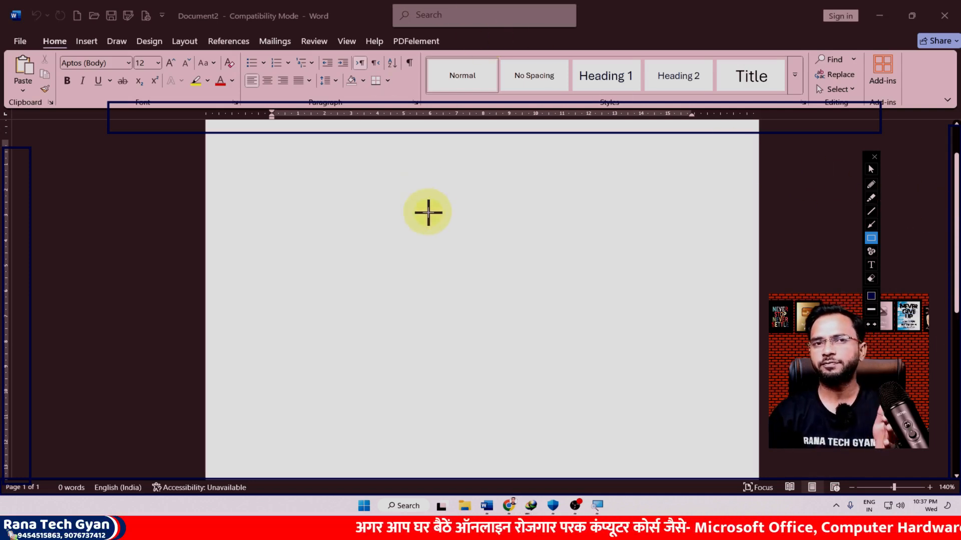
pyautogui.click(871, 169)
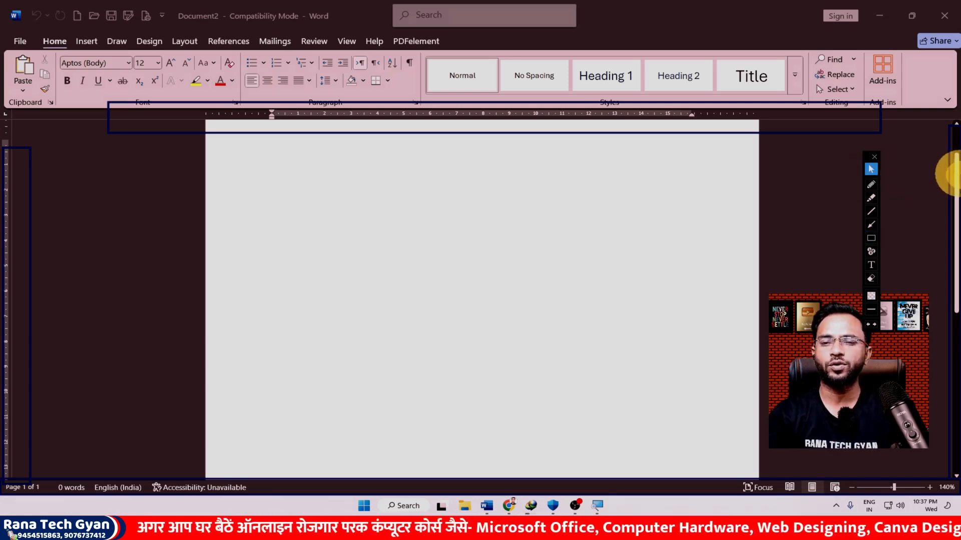
pyautogui.scroll(1, 950, 142)
pyautogui.moveTo(957, 141); pyautogui.dragTo(930, 309)
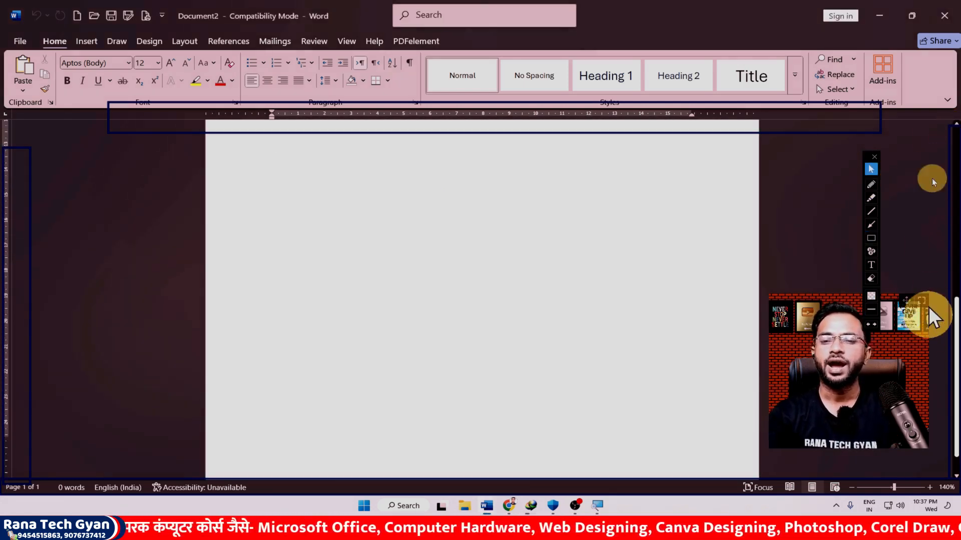
pyautogui.scroll(10, 901, 250)
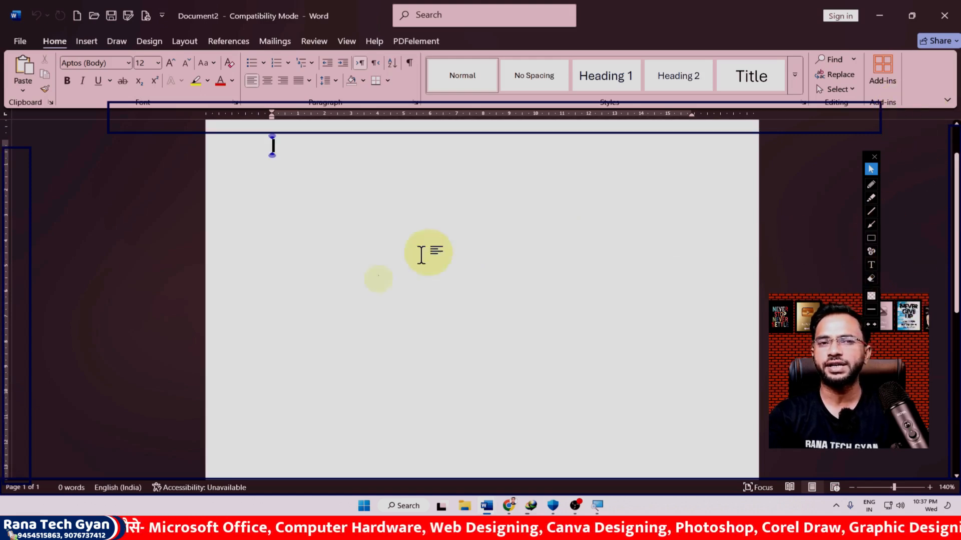
# Zoom the document in to 350% and shift the page sideways with the horizontal scroll bar.
pyautogui.keyDown('ctrl'); pyautogui.scroll(17, 371, 322); pyautogui.keyUp('ctrl')
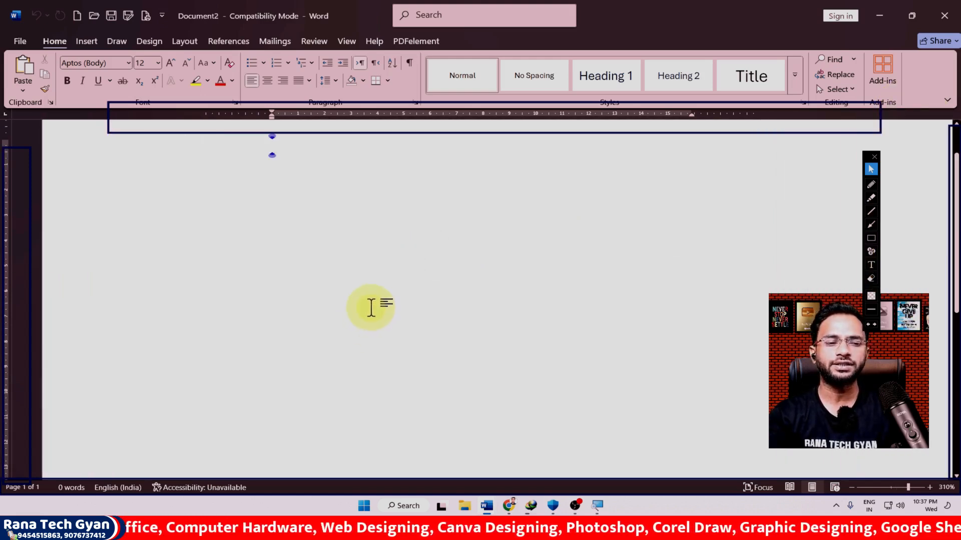
pyautogui.keyDown('ctrl'); pyautogui.scroll(4, 370, 308); pyautogui.keyUp('ctrl')
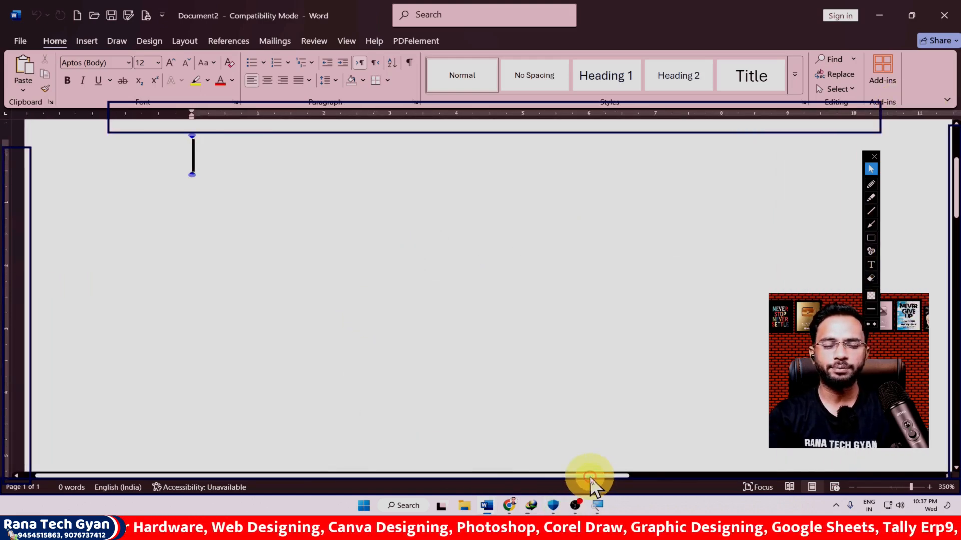
pyautogui.moveTo(589, 476); pyautogui.dragTo(575, 476)
pyautogui.moveTo(532, 504); pyautogui.dragTo(548, 329)
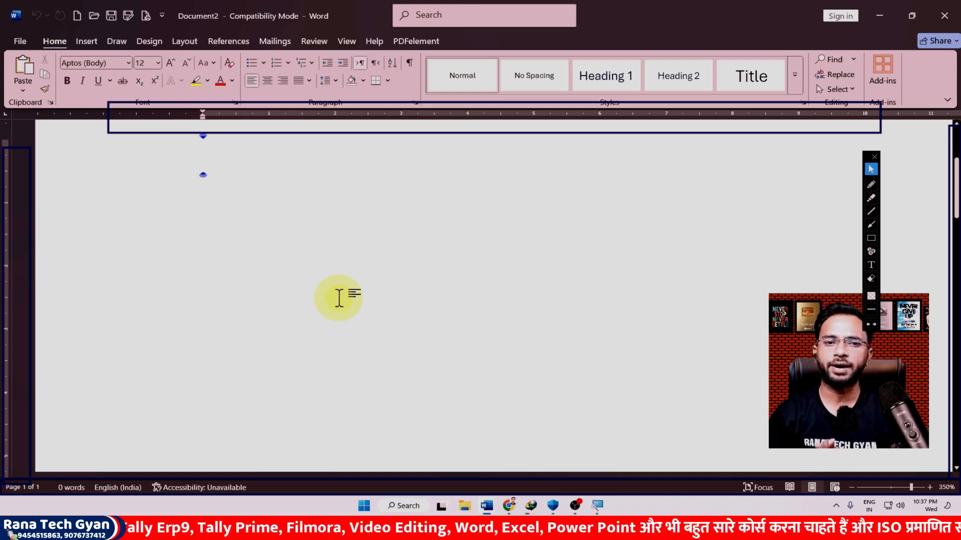
# Clear the existing annotations and outline the horizontal ruler with a new annotation rectangle.
pyautogui.click(871, 277)
pyautogui.click(870, 239)
pyautogui.moveTo(186, 107)
pyautogui.mouseDown()
pyautogui.moveTo(354, 128)
pyautogui.moveTo(948, 138)
pyautogui.mouseUp()
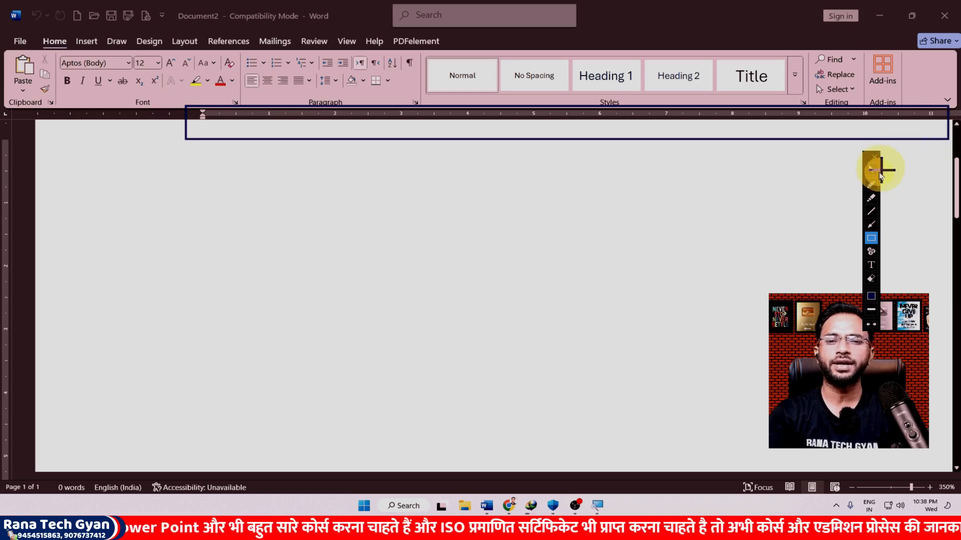
pyautogui.click(869, 171)
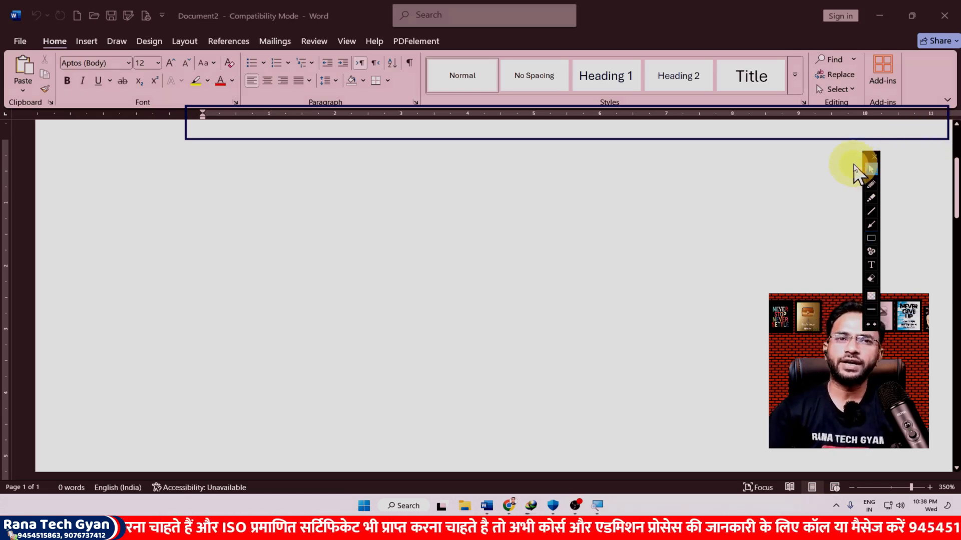
pyautogui.click(794, 157)
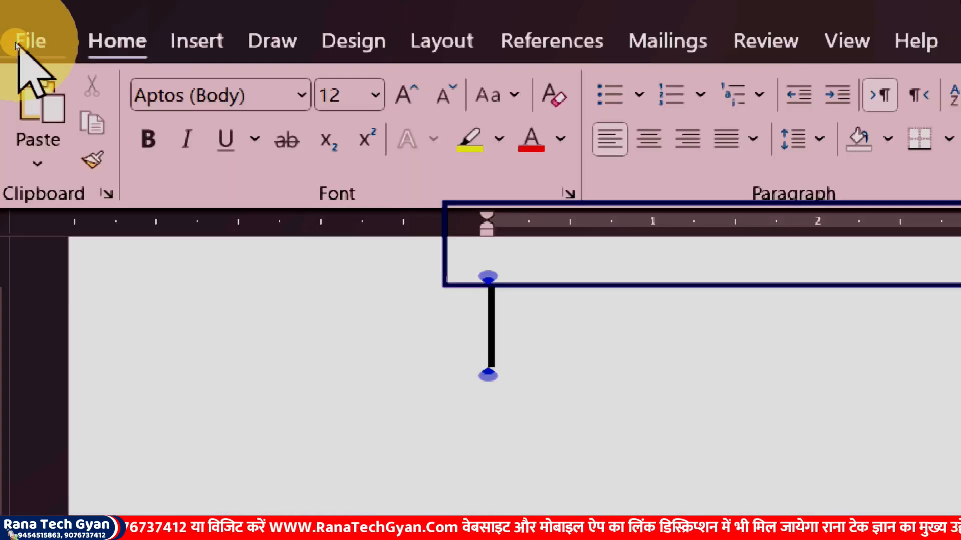
# Open the Word Options and bring up the Display section of the Advanced settings.
pyautogui.click(15, 42)
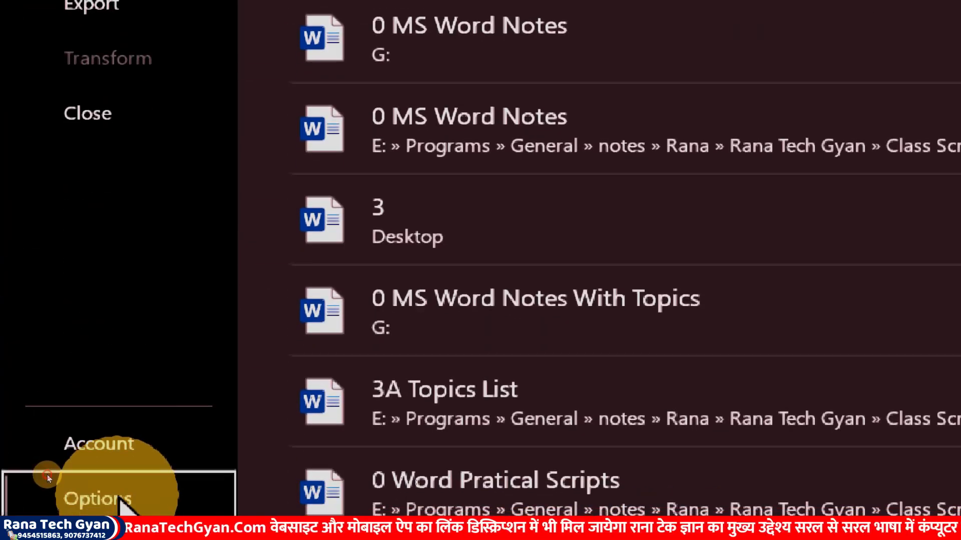
pyautogui.click(119, 497)
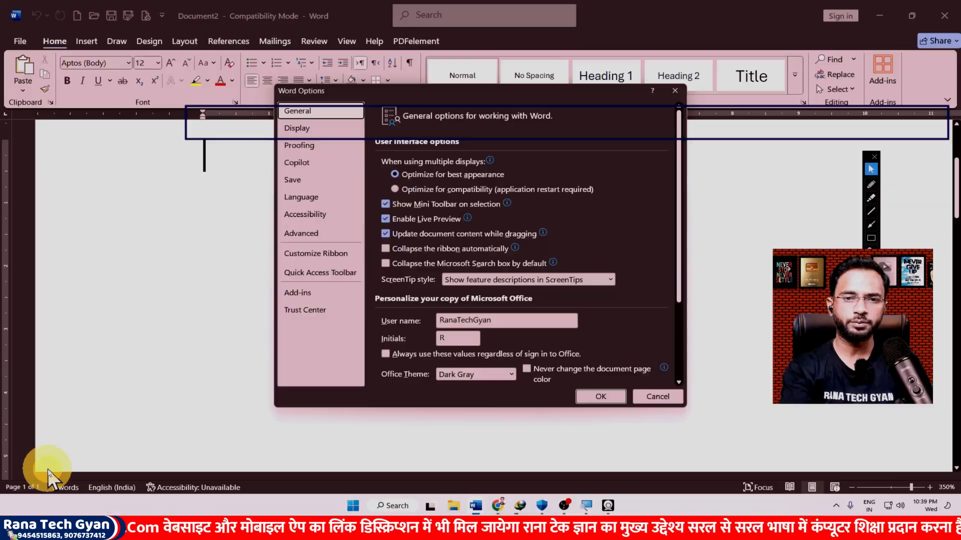
pyautogui.click(888, 241)
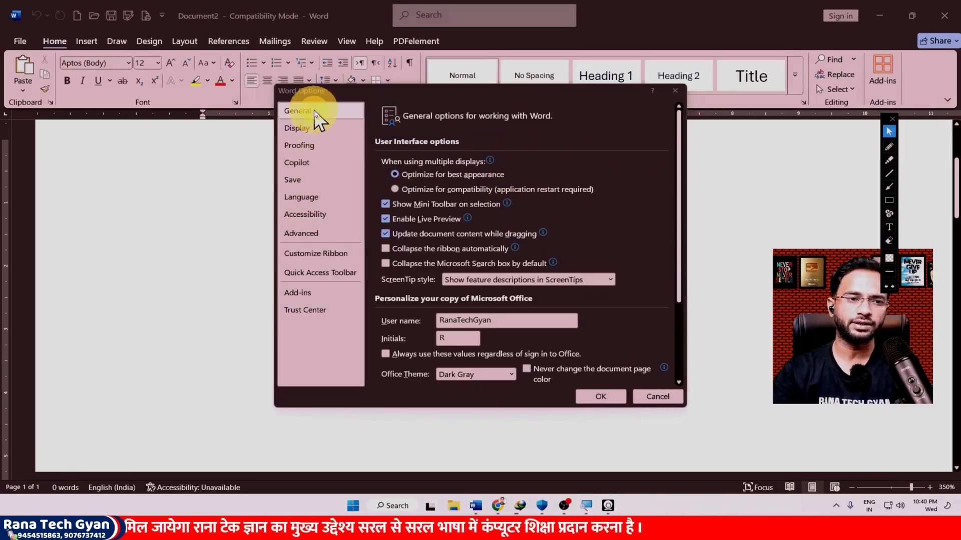
pyautogui.click(310, 233)
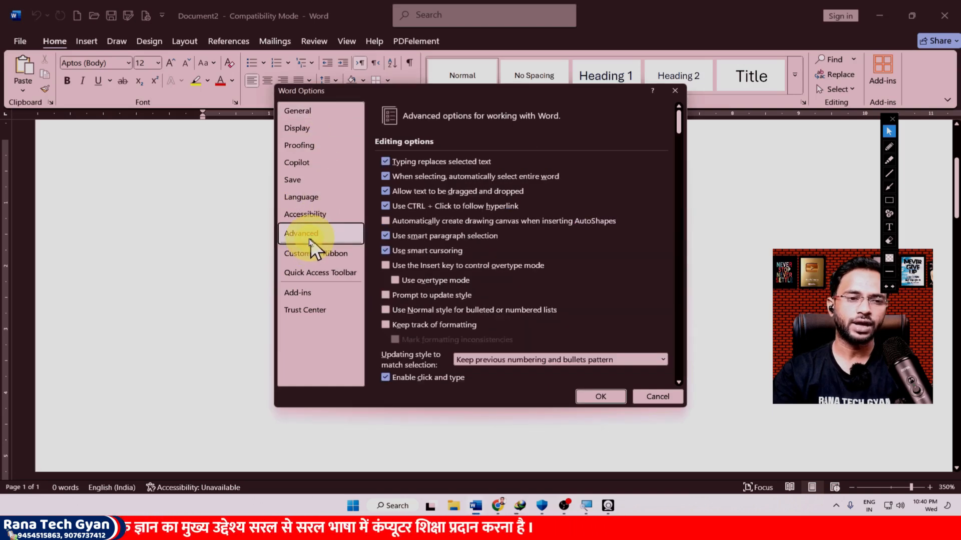
pyautogui.scroll(-2, 531, 269)
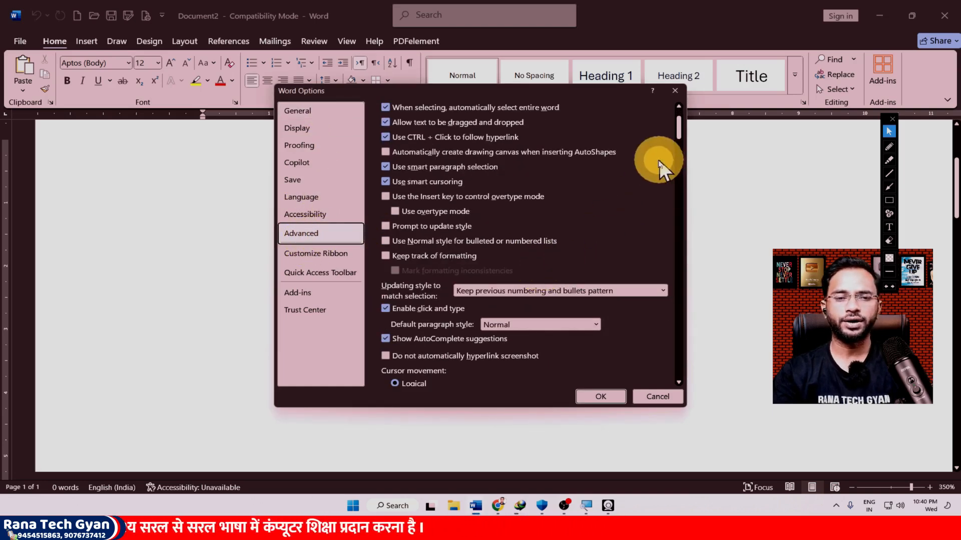
pyautogui.moveTo(681, 125); pyautogui.dragTo(693, 217)
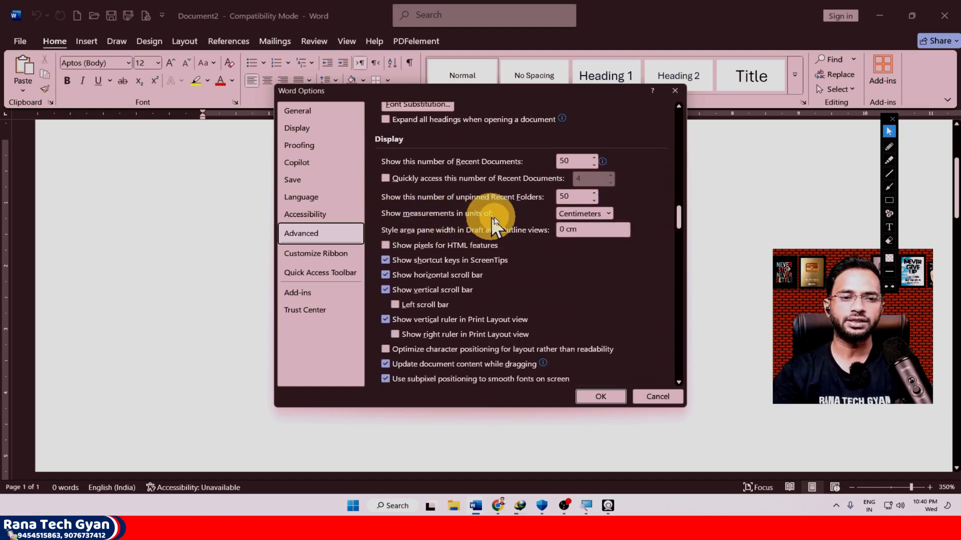
# Try Inches and Millimeters as the measurement units, set the units back to Centimeters, and apply the options.
pyautogui.click(585, 213)
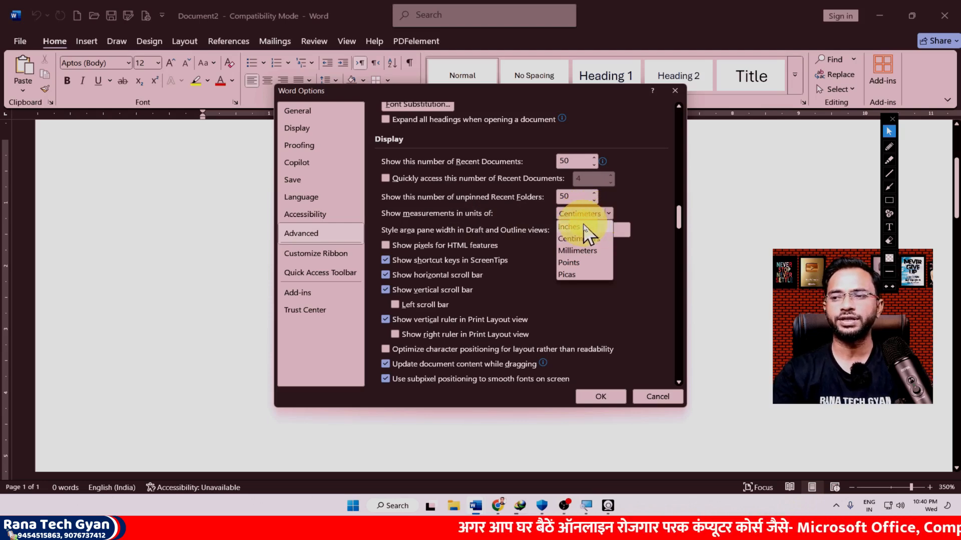
pyautogui.click(589, 212)
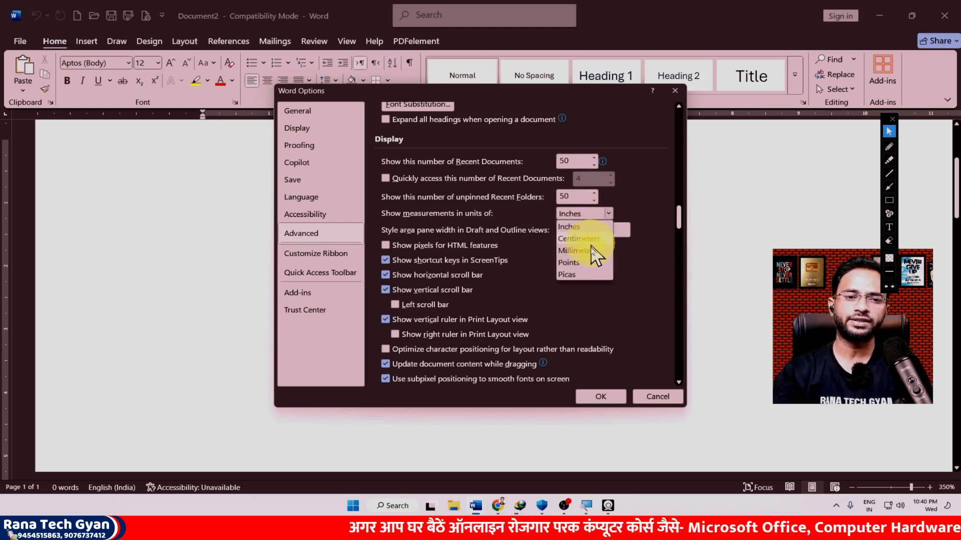
pyautogui.click(590, 251)
pyautogui.click(584, 212)
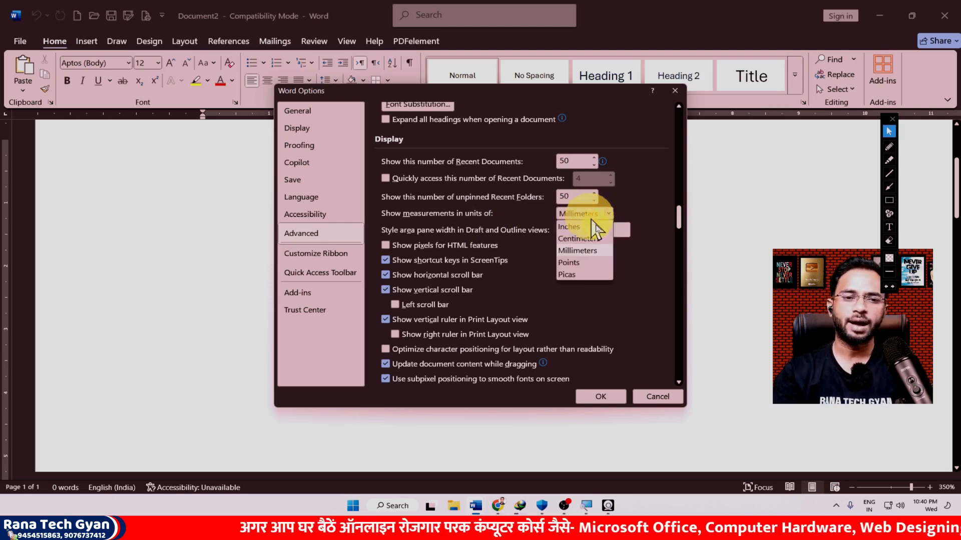
pyautogui.click(598, 227)
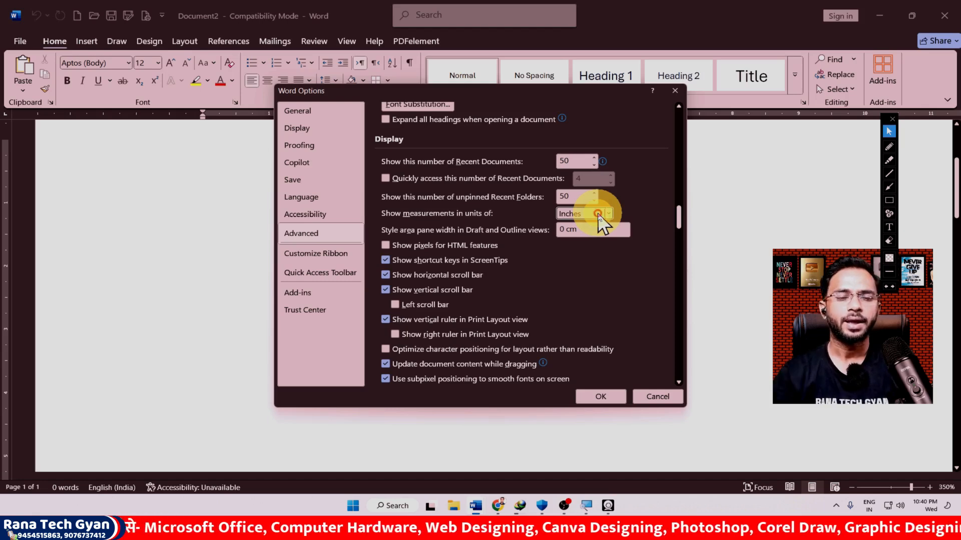
pyautogui.click(597, 213)
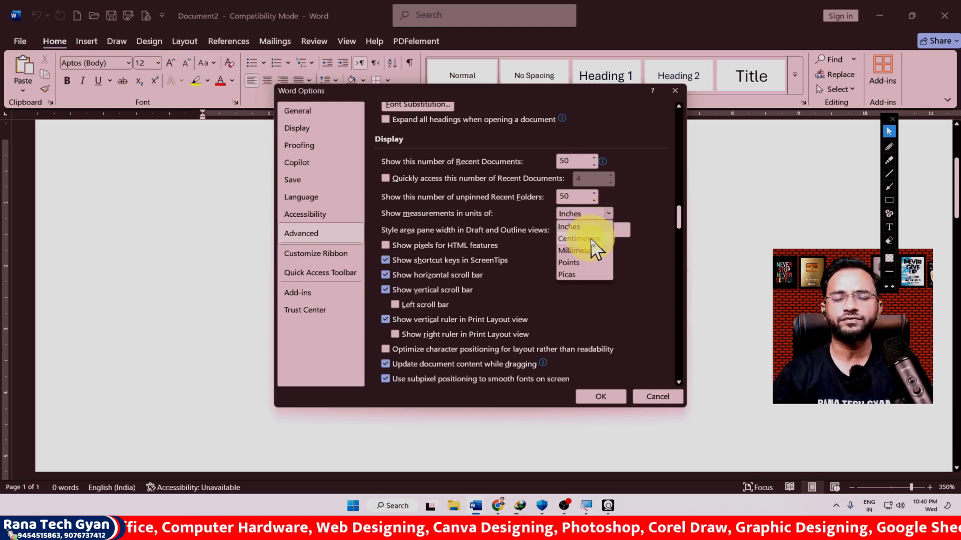
pyautogui.click(590, 238)
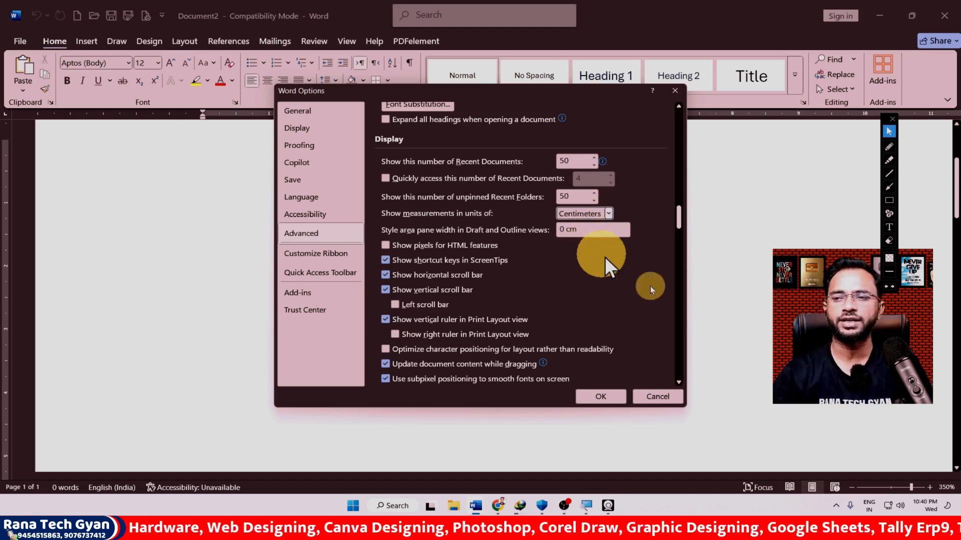
pyautogui.click(587, 399)
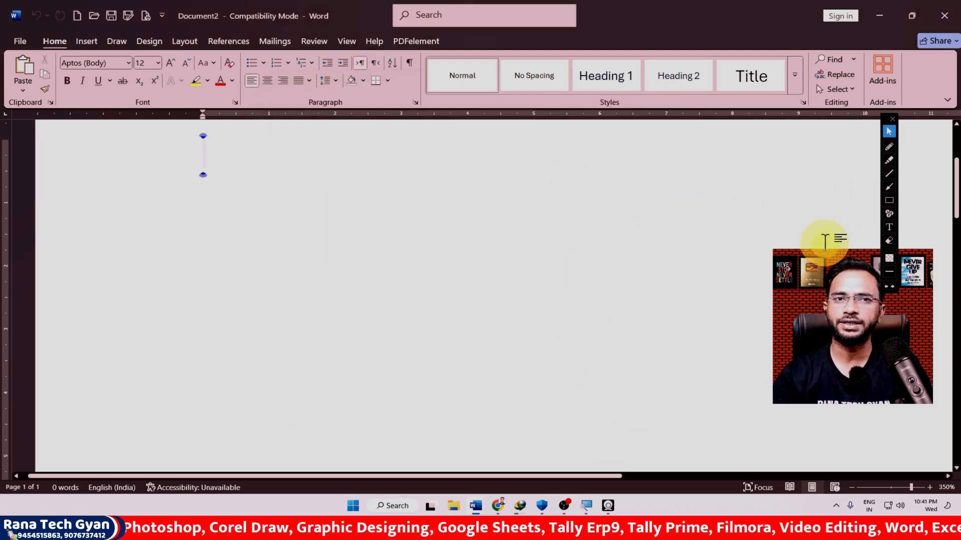
# Zoom the document out to 130% and outline the page and the empty areas on both sides of it with annotation rectangles.
pyautogui.keyDown('ctrl'); pyautogui.scroll(-13, 538, 140); pyautogui.keyUp('ctrl')
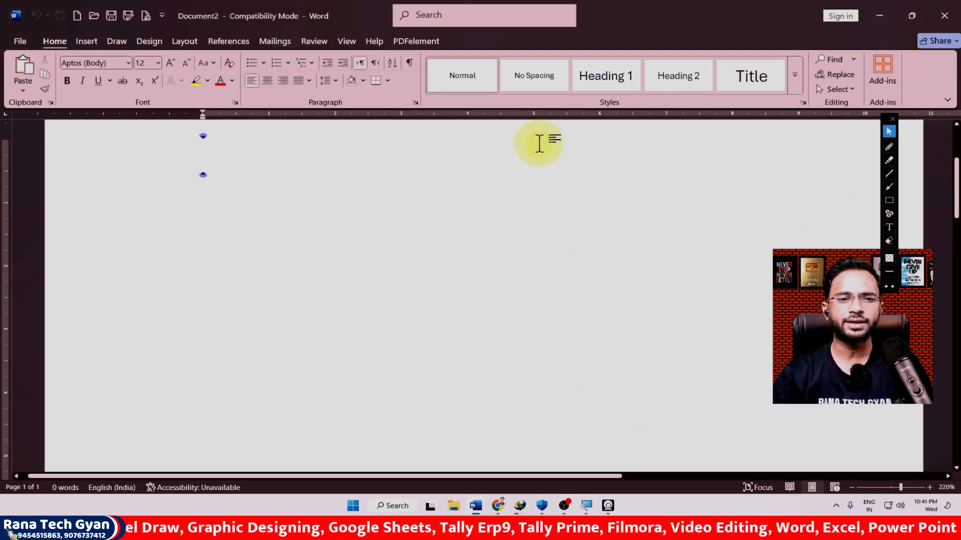
pyautogui.keyDown('ctrl'); pyautogui.scroll(-9, 539, 143); pyautogui.keyUp('ctrl')
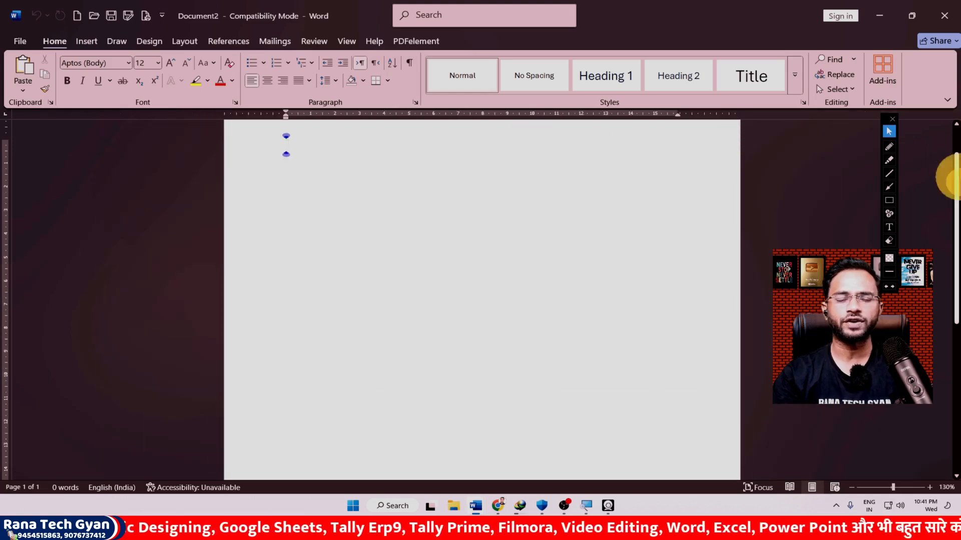
pyautogui.click(889, 201)
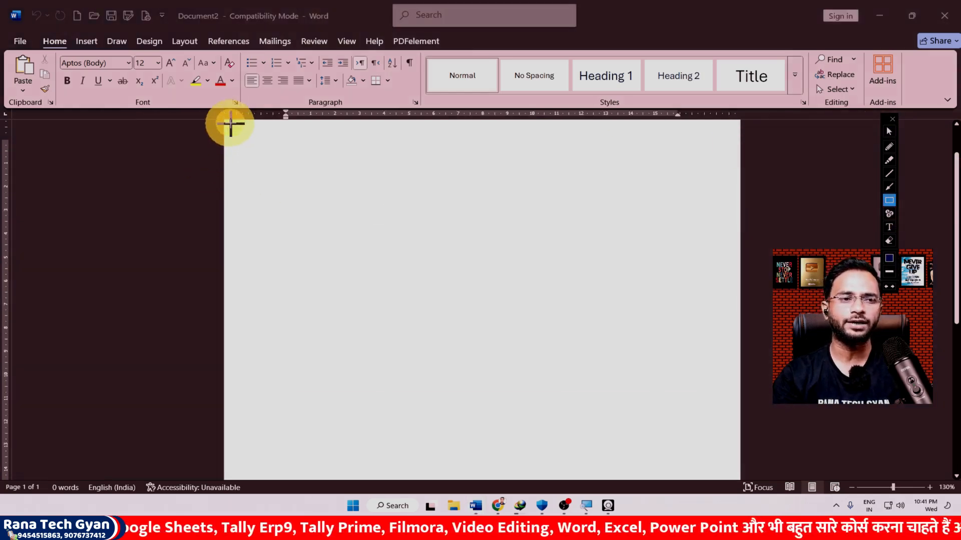
pyautogui.moveTo(226, 123)
pyautogui.mouseDown()
pyautogui.moveTo(710, 481)
pyautogui.moveTo(740, 480)
pyautogui.mouseUp()
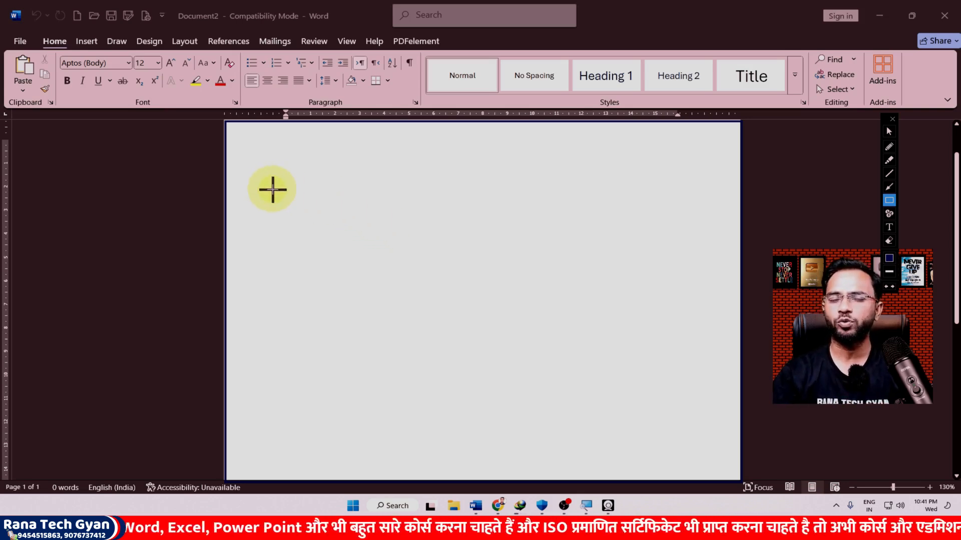
pyautogui.moveTo(22, 128); pyautogui.dragTo(199, 463)
pyautogui.moveTo(773, 130)
pyautogui.mouseDown()
pyautogui.moveTo(943, 268)
pyautogui.moveTo(953, 470)
pyautogui.mouseUp()
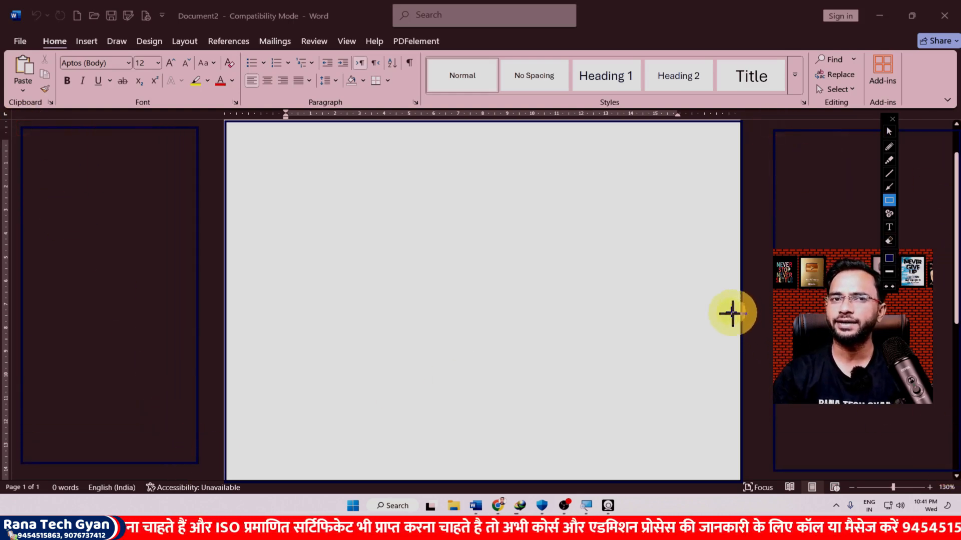
pyautogui.click(889, 131)
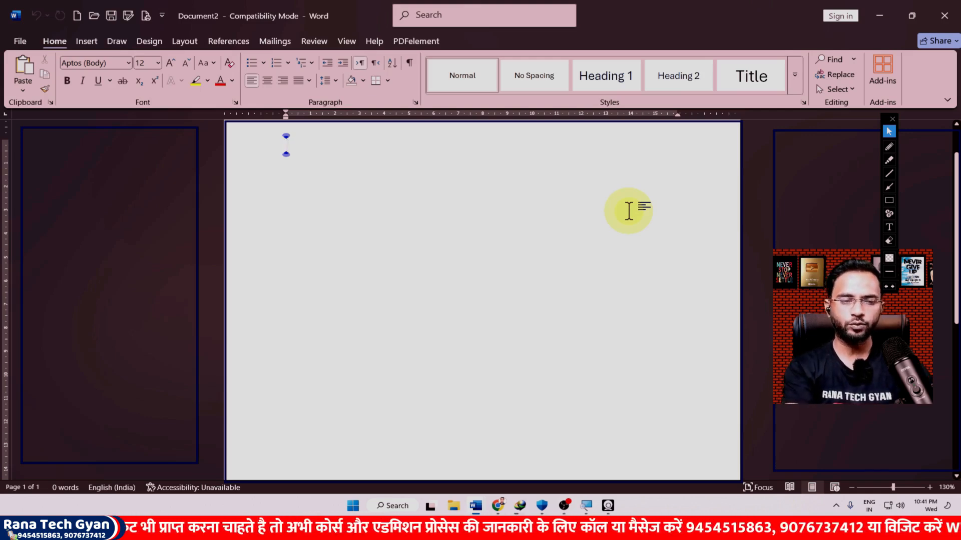
# Enter "Rana Tech Gyan" on the first line and outline the page's left margin with an annotation rectangle.
pyautogui.write('Rana Tech Gyan')
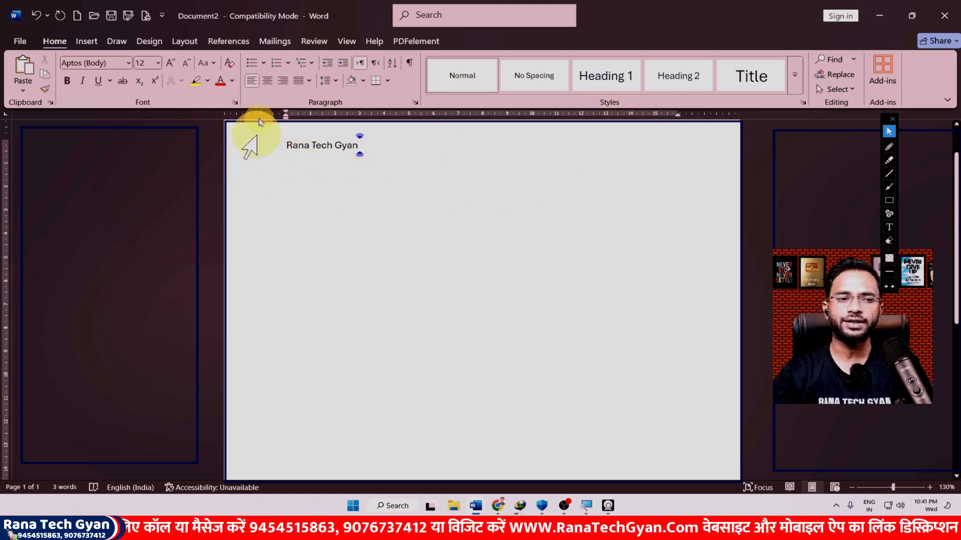
pyautogui.click(889, 200)
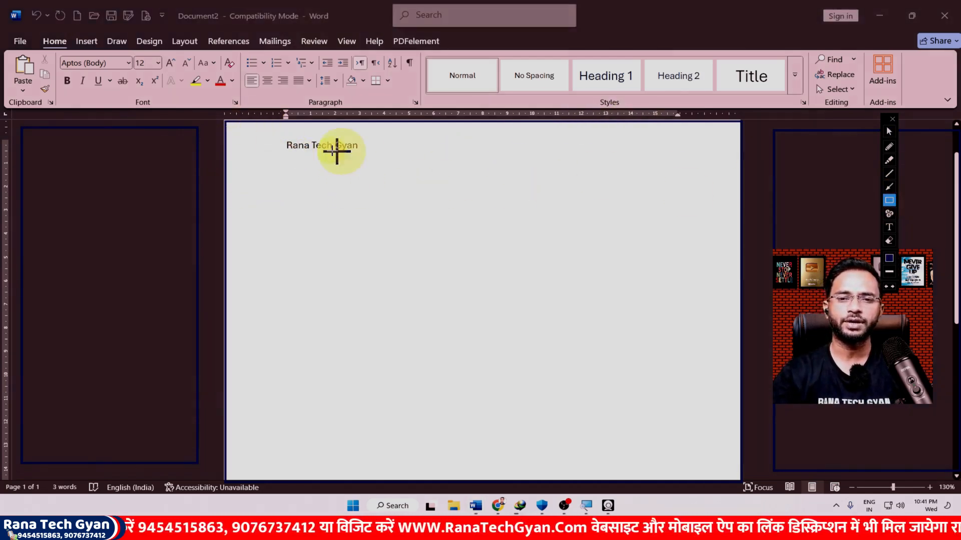
pyautogui.moveTo(223, 133)
pyautogui.mouseDown()
pyautogui.moveTo(290, 302)
pyautogui.moveTo(273, 345)
pyautogui.moveTo(288, 375)
pyautogui.mouseUp()
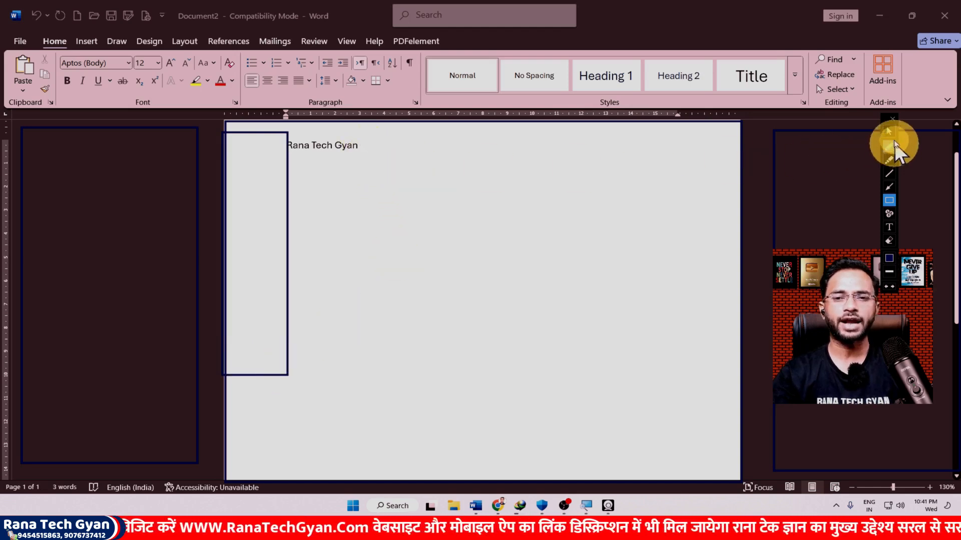
# Add several lines of random filler text below the first line, continuing until the last paragraph wraps at the right margin.
pyautogui.click(360, 145)
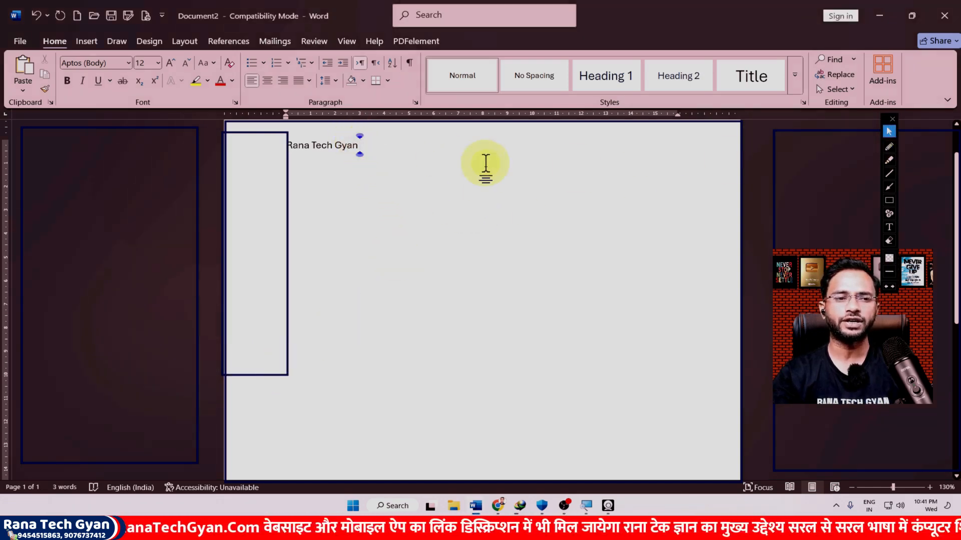
pyautogui.press('Return')
pyautogui.write('dfg Dfg')
pyautogui.press('Return')
pyautogui.write('dfgdfffffffffffffffffffffffffffffffffffffgrtger')
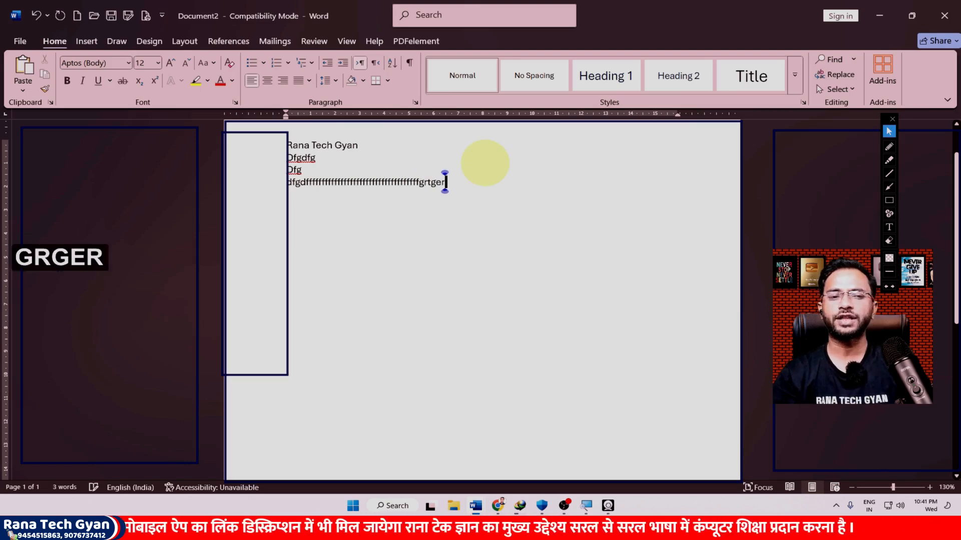
pyautogui.write('terterfghdfgh dsfg dfgljlksdfig')
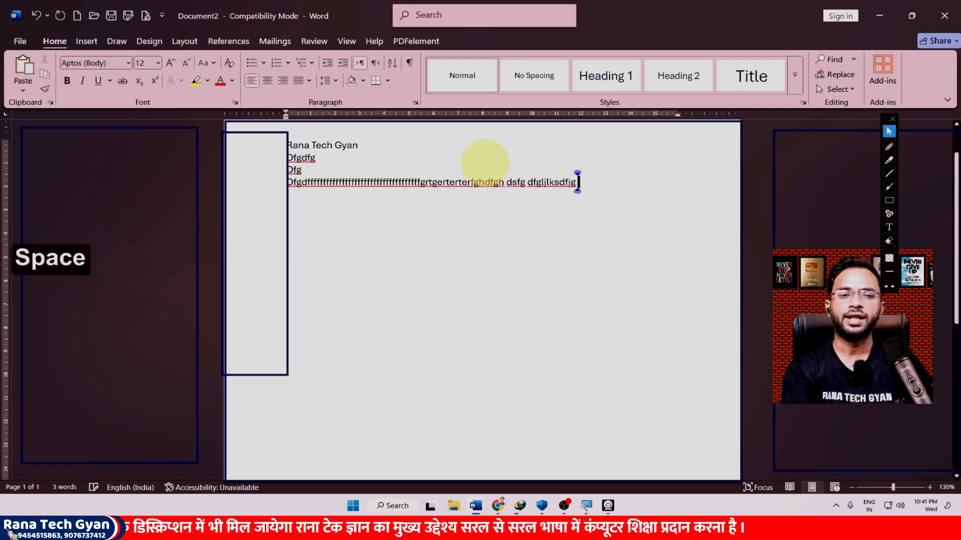
pyautogui.write(' ldfjg dflgjkdif glkdjflkg dflkgjsdlkf')
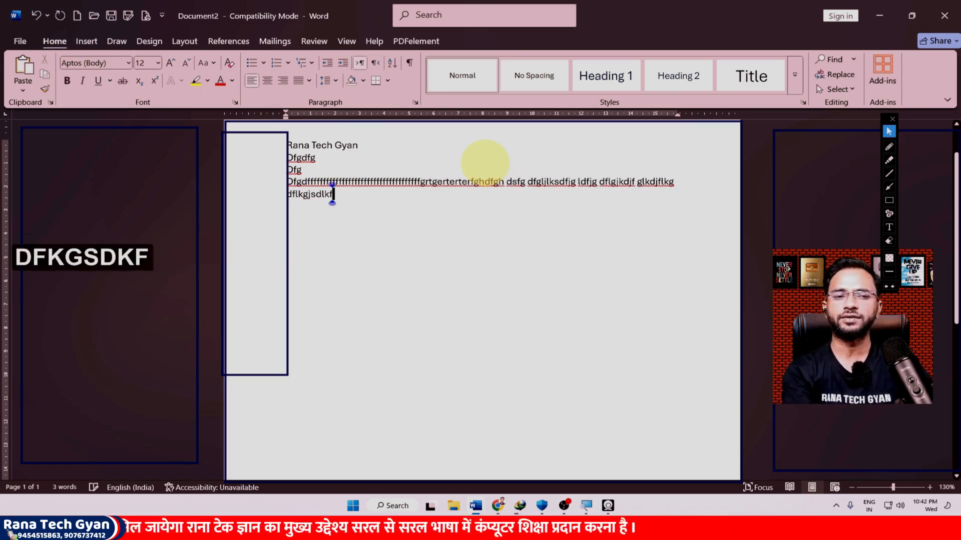
# Outline the page's right margin with an annotation rectangle and move the annotation toolbar up over the ribbon.
pyautogui.click(888, 199)
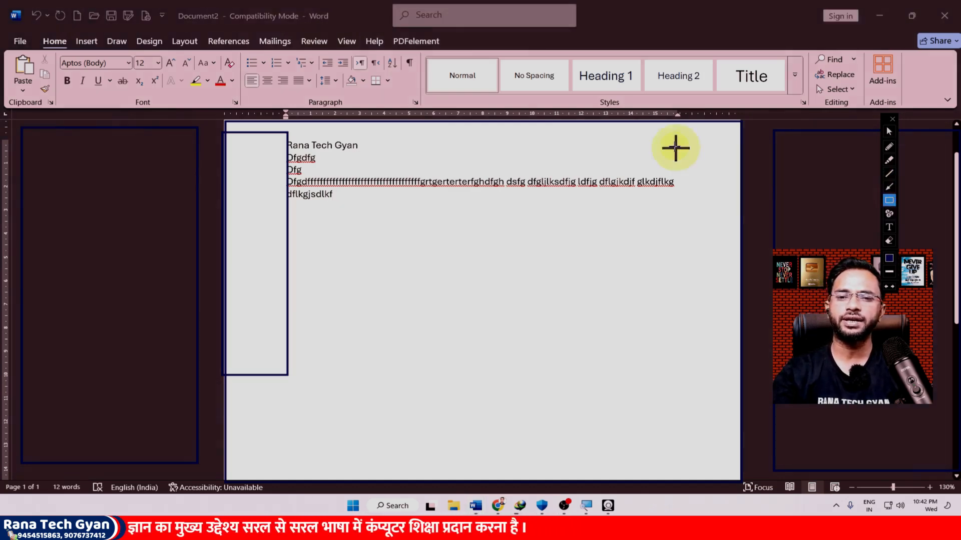
pyautogui.moveTo(673, 129)
pyautogui.mouseDown()
pyautogui.moveTo(751, 264)
pyautogui.moveTo(733, 275)
pyautogui.moveTo(740, 282)
pyautogui.mouseUp()
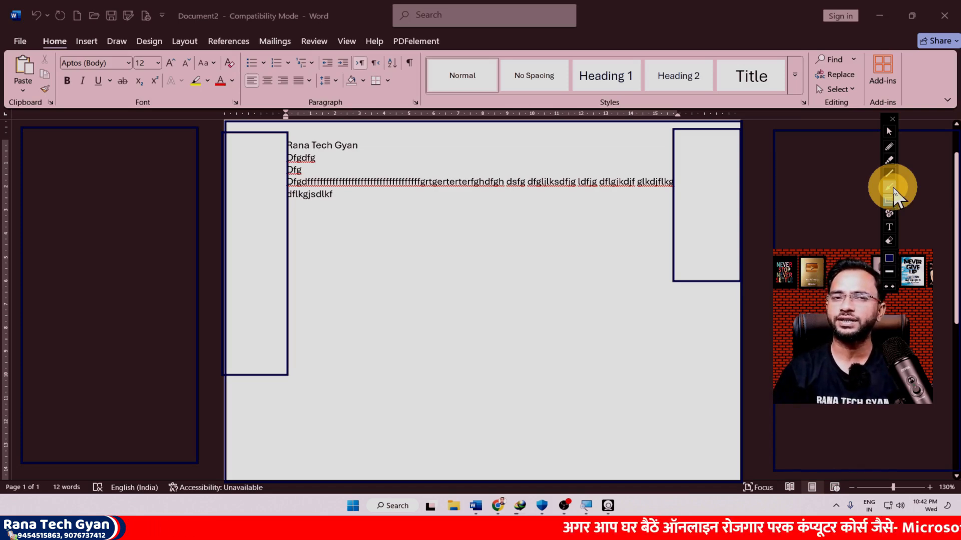
pyautogui.click(884, 130)
pyautogui.moveTo(887, 123); pyautogui.dragTo(907, 33)
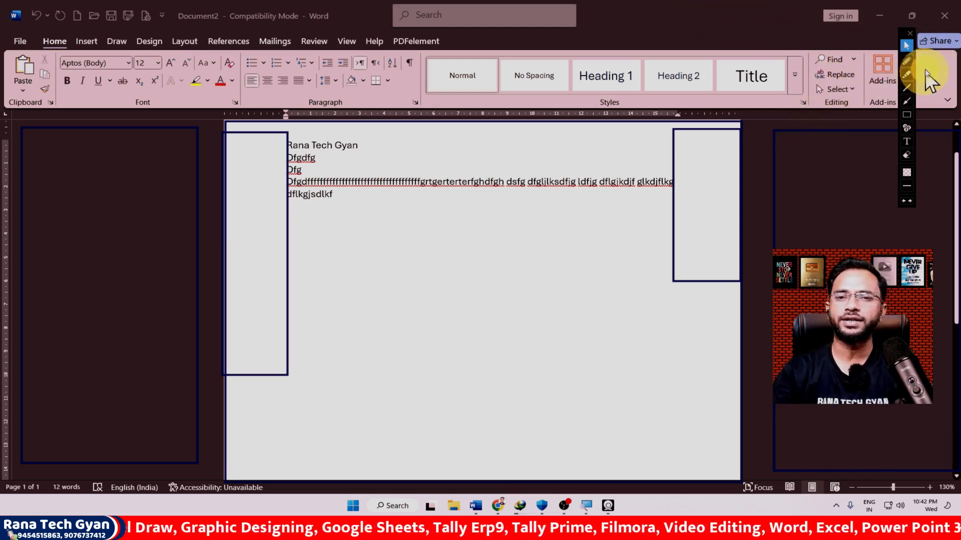
# Append "Rana" to the short "Dfg" line and a person's first name to the end of the first line.
pyautogui.click(493, 221)
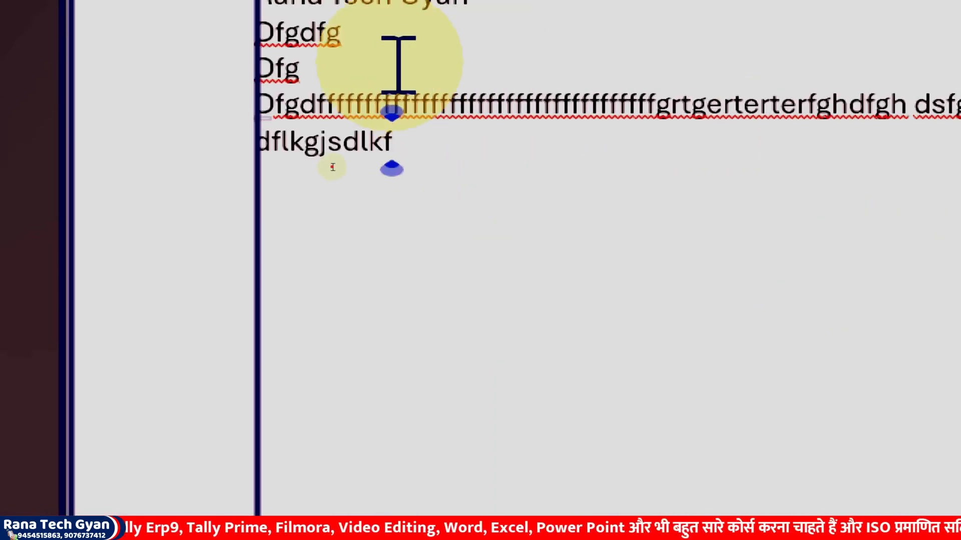
pyautogui.press('Up')
pyautogui.press('Up')
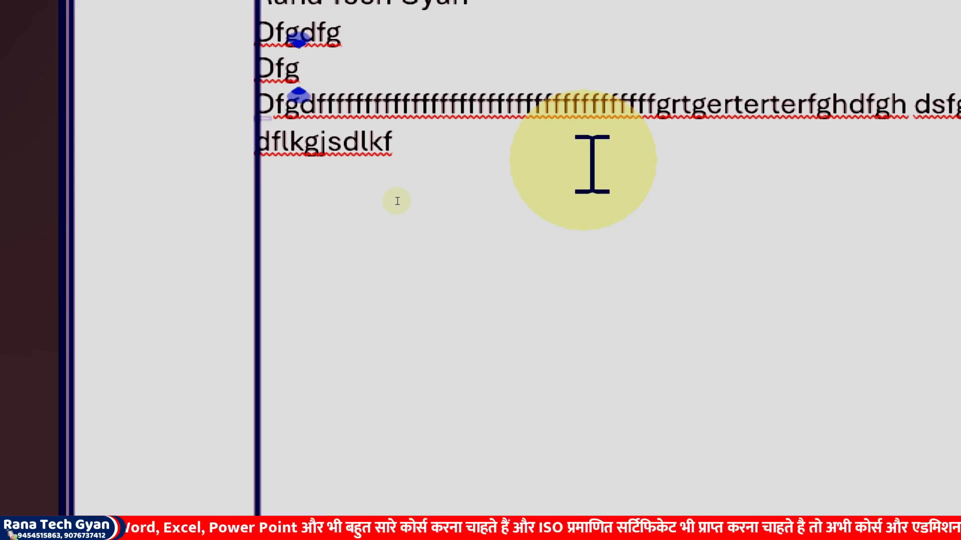
pyautogui.write('Rana')
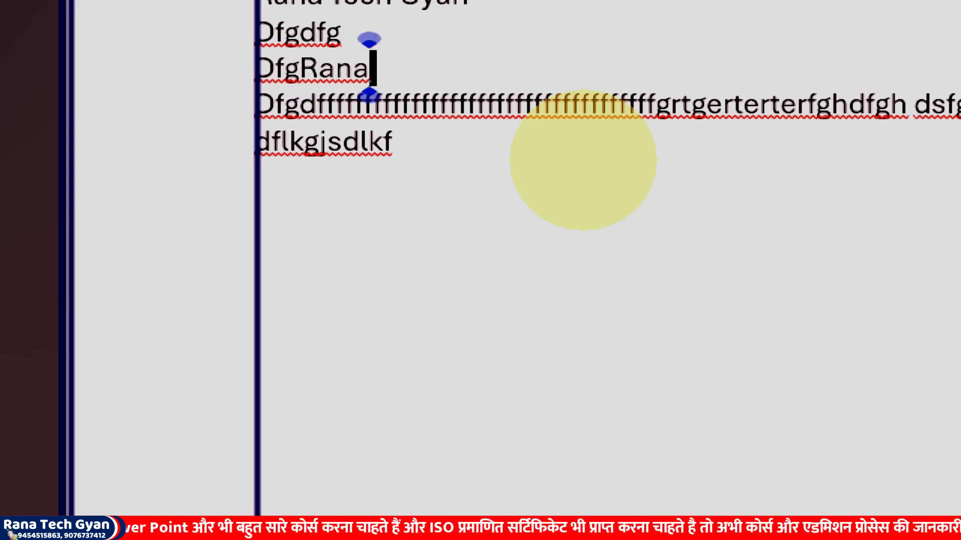
pyautogui.scroll(1, 605, 164)
pyautogui.click(600, 161)
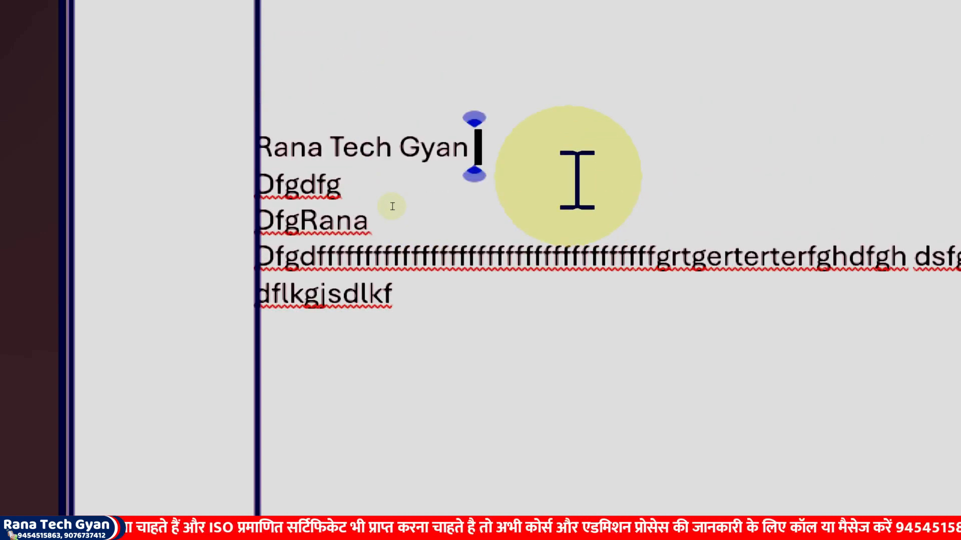
pyautogui.write('Jitendra')
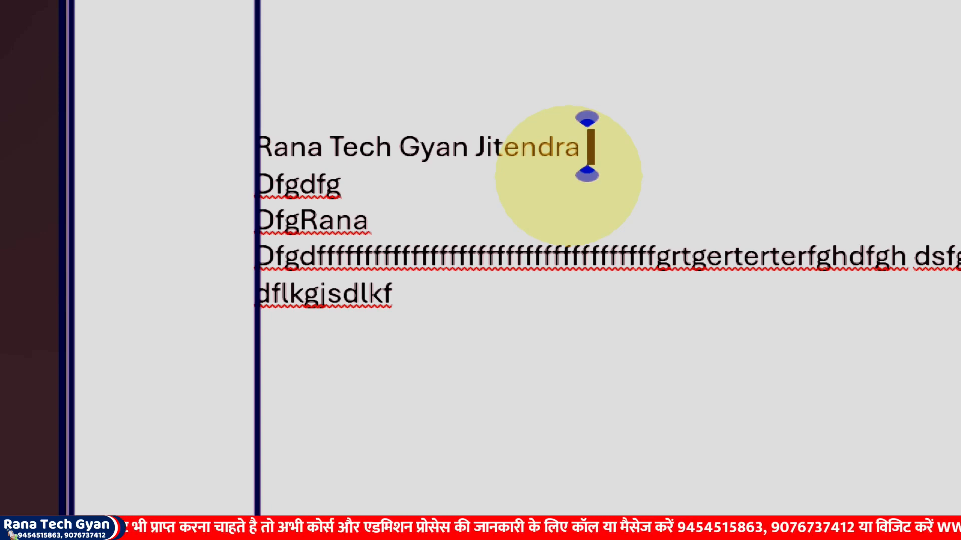
# Start a new line after the last paragraph, indent it by one tab stop and enter "fsdjfklsd".
pyautogui.click(481, 298)
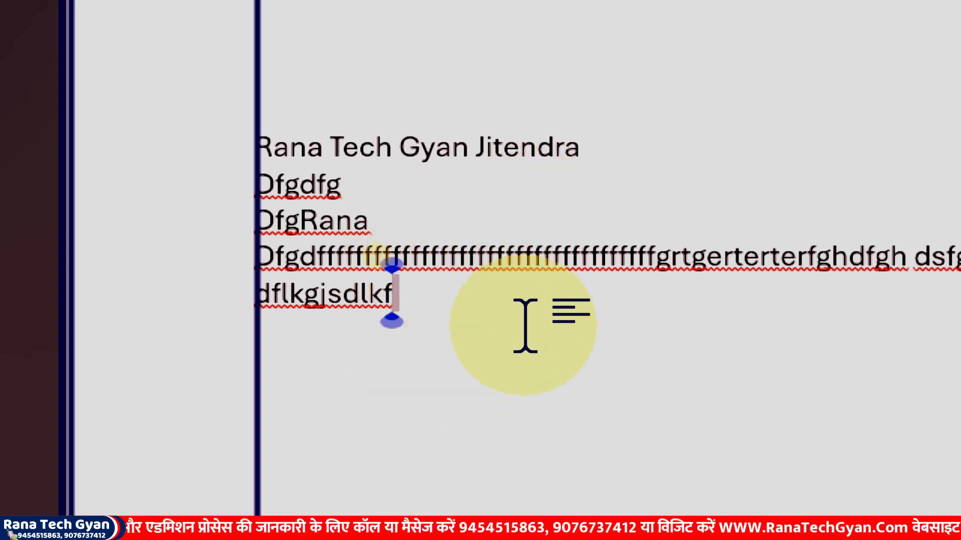
pyautogui.press('Return')
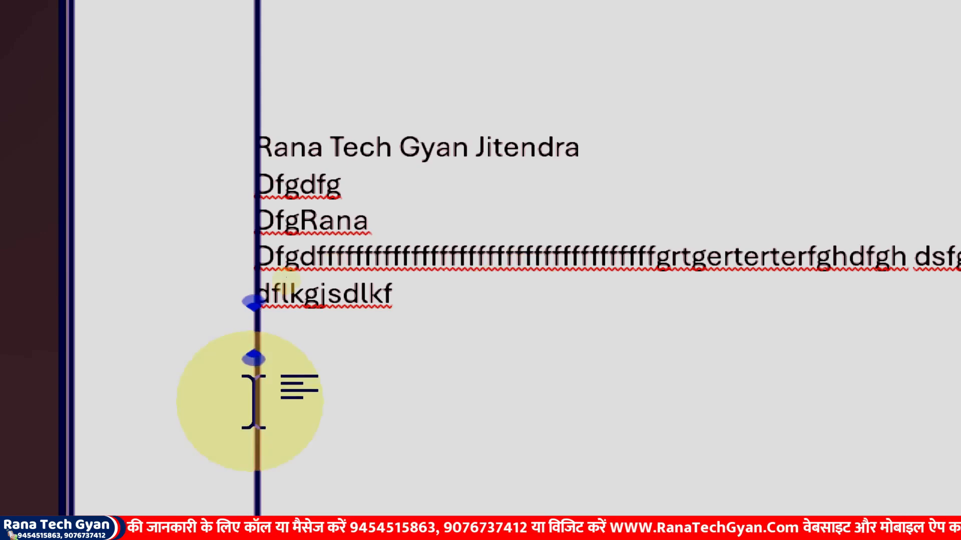
pyautogui.press('Tab')
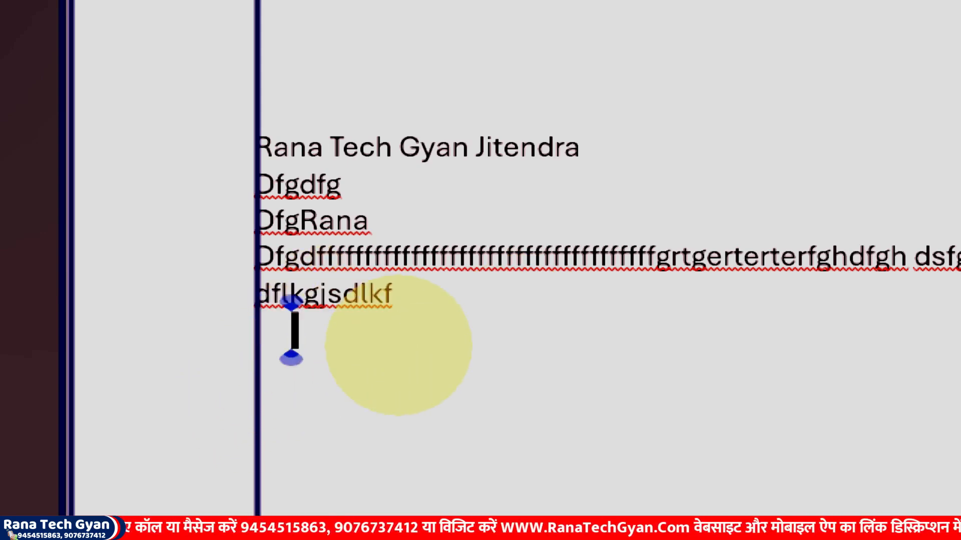
pyautogui.write('fsdjfklsd')
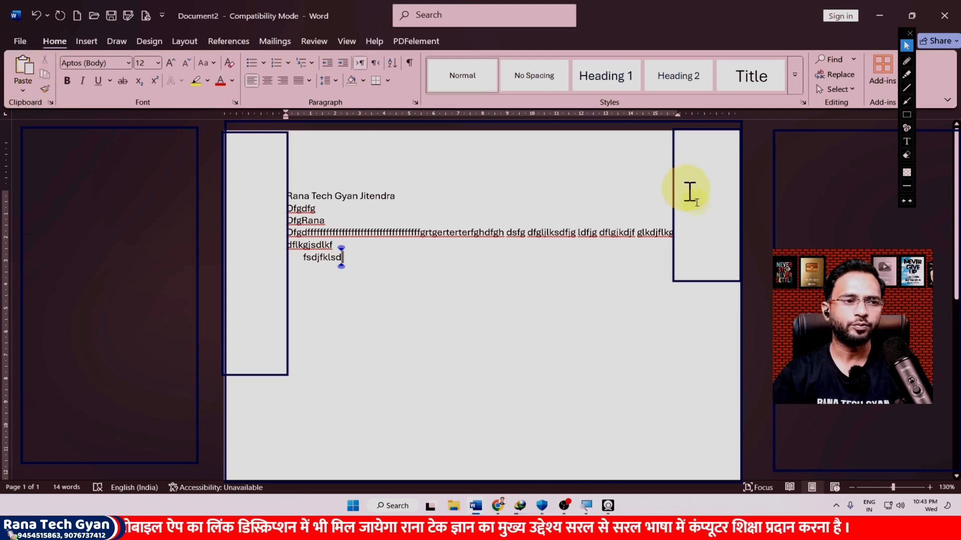
# Outline the ribbon with an annotation rectangle and clear all annotations from the screen.
pyautogui.click(907, 116)
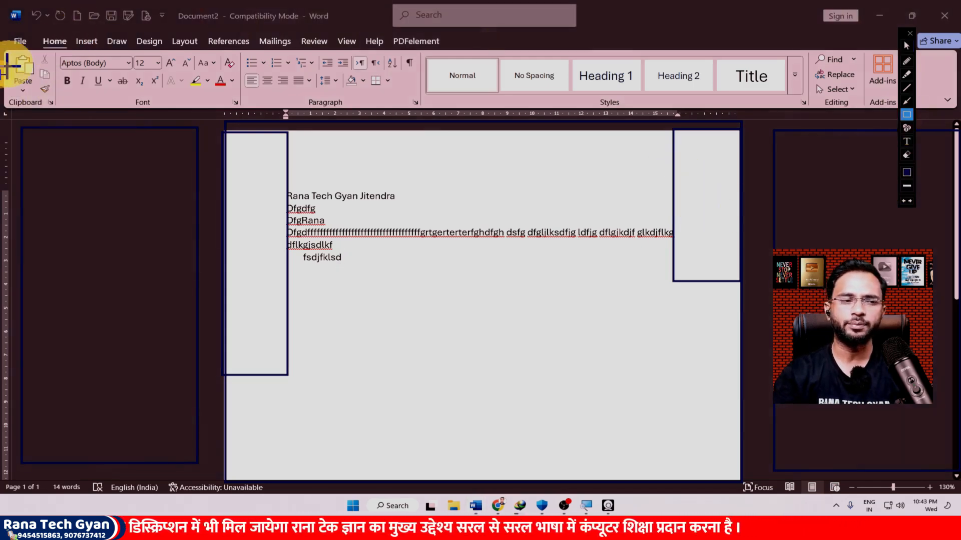
pyautogui.click(906, 46)
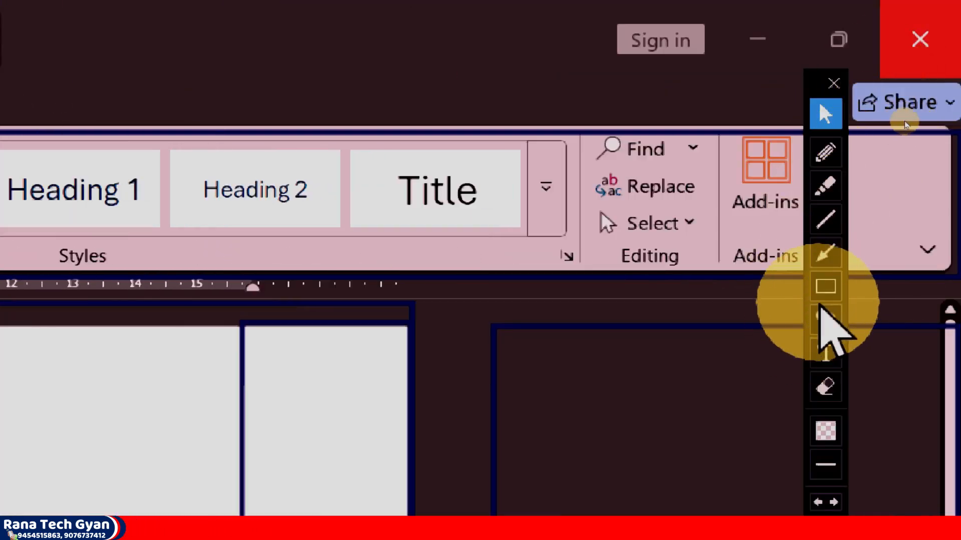
pyautogui.click(826, 288)
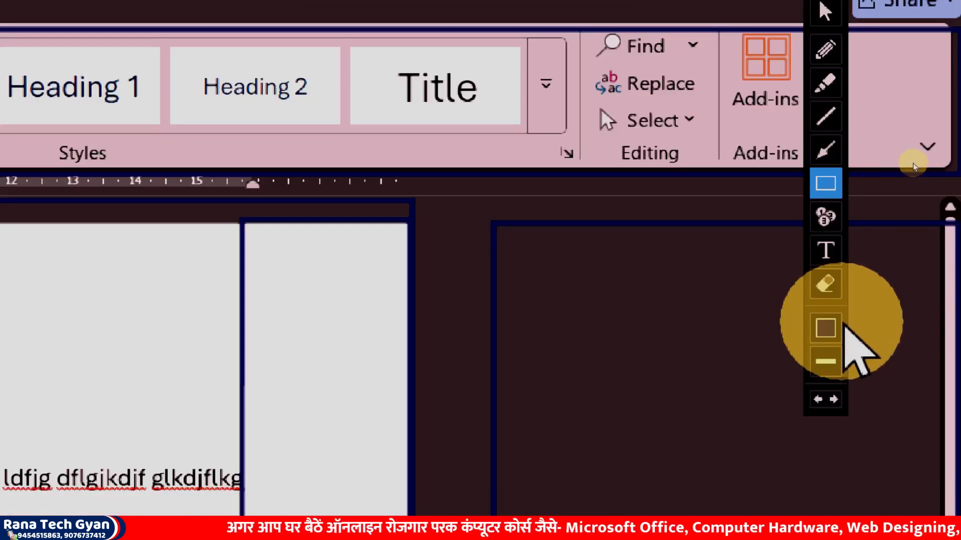
pyautogui.click(826, 283)
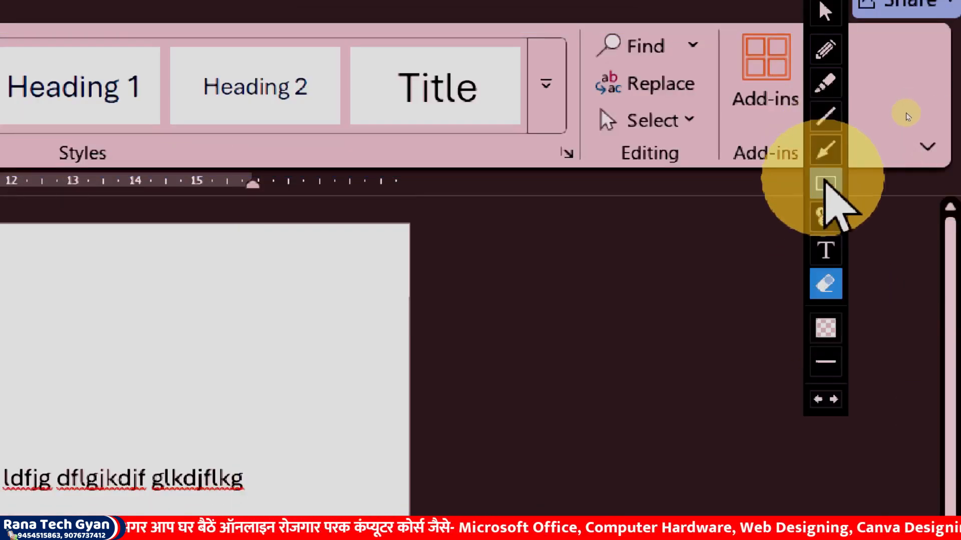
# Move the annotation toolbar down onto the page and outline the whole ribbon with an annotation rectangle.
pyautogui.click(825, 184)
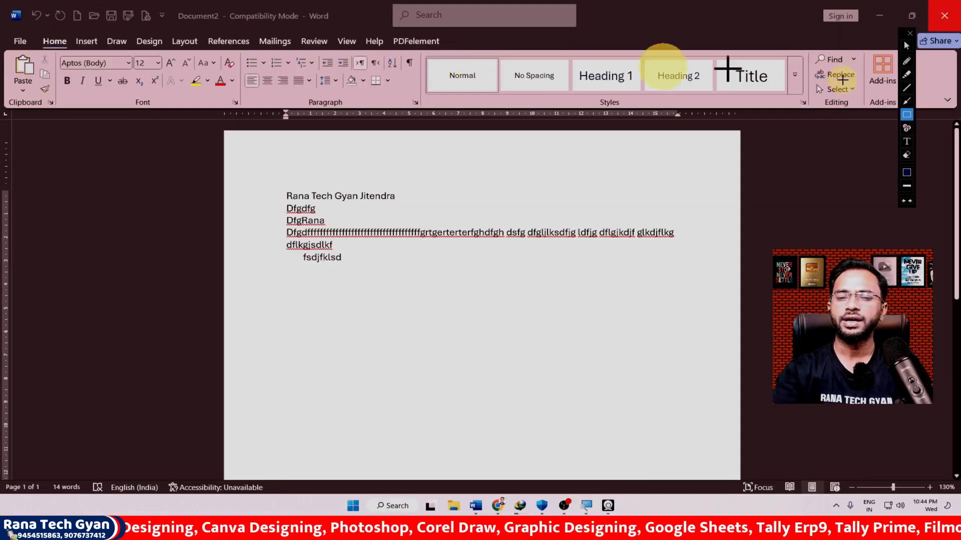
pyautogui.moveTo(903, 35); pyautogui.dragTo(675, 140)
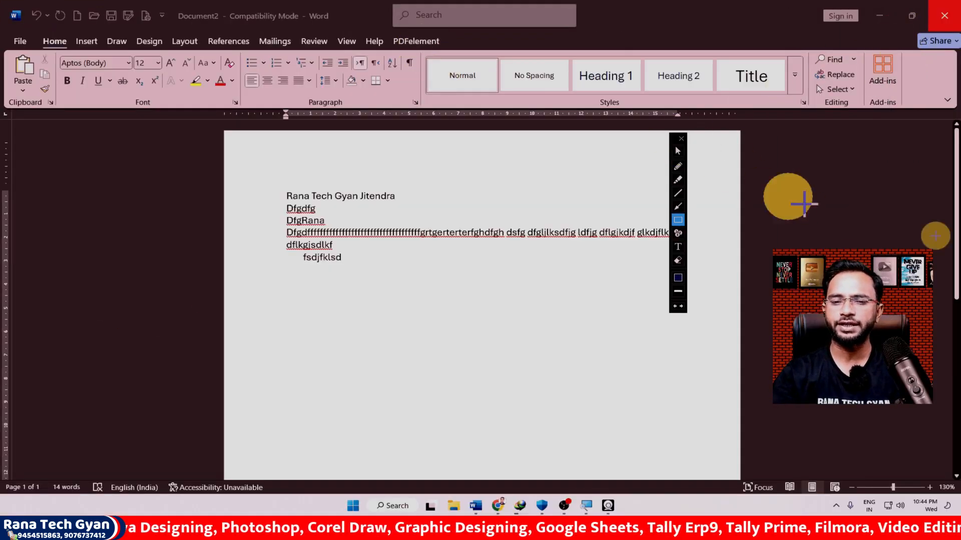
pyautogui.moveTo(927, 257); pyautogui.dragTo(935, 327)
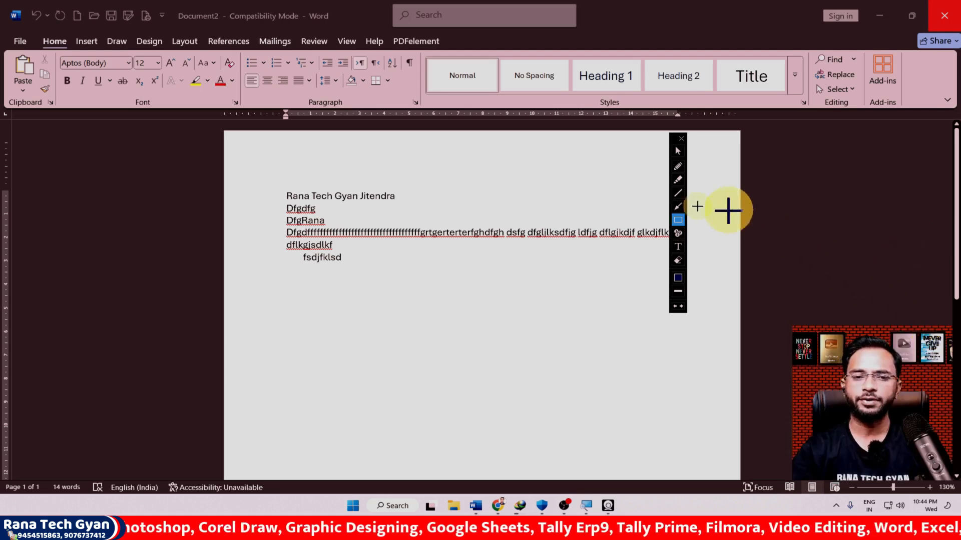
pyautogui.moveTo(5, 50)
pyautogui.mouseDown()
pyautogui.moveTo(958, 109)
pyautogui.moveTo(947, 103)
pyautogui.mouseUp()
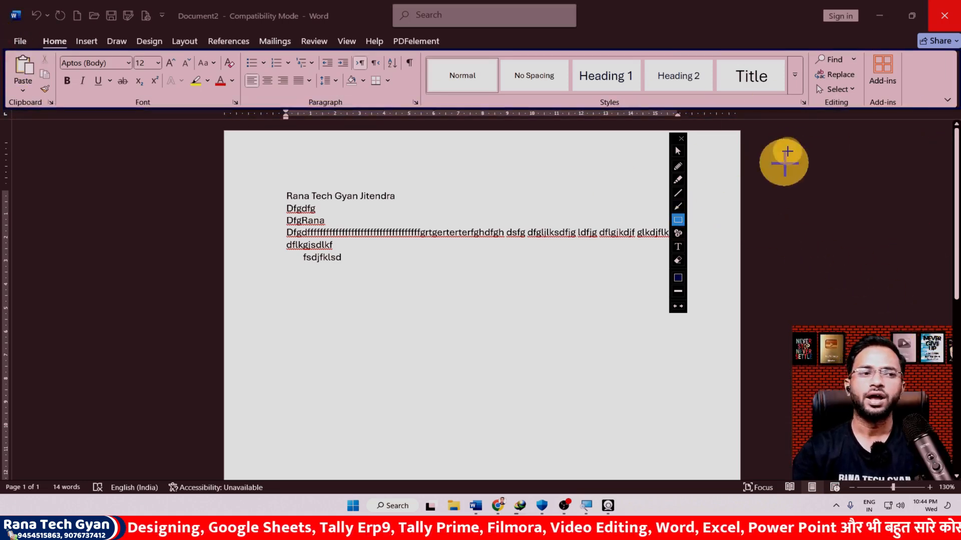
# Replace the ribbon outline with separate annotation rectangles around the Clipboard, Font, Paragraph, Styles, Editing and Add-ins groups.
pyautogui.click(678, 260)
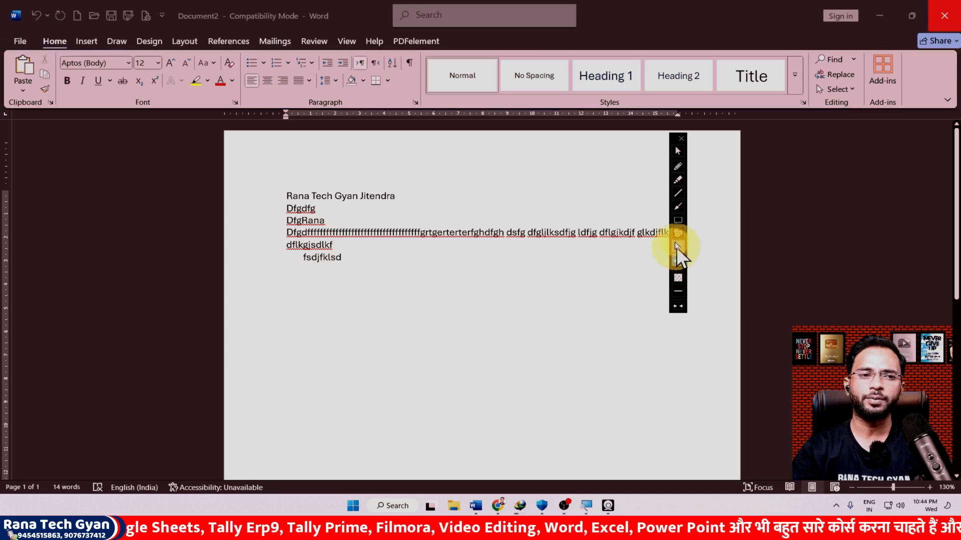
pyautogui.click(678, 220)
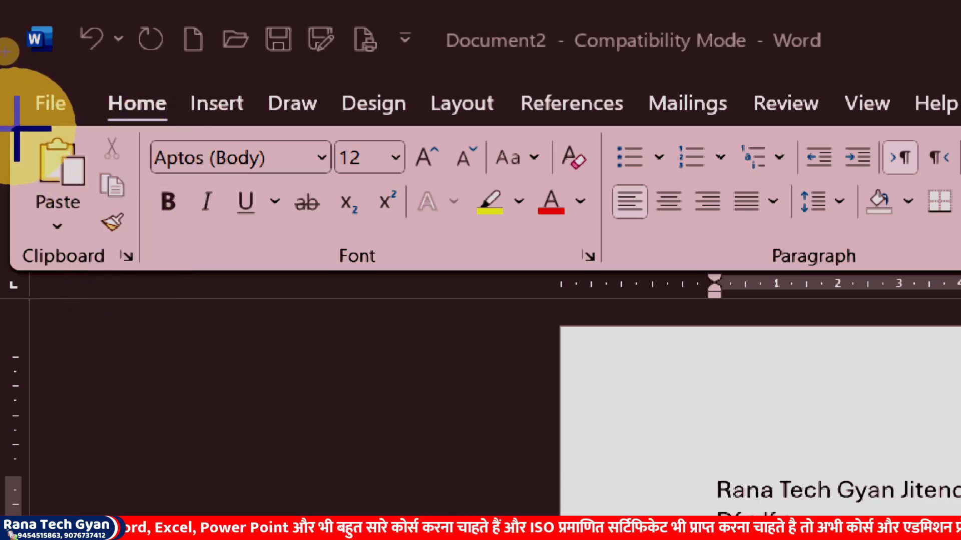
pyautogui.moveTo(51, 159)
pyautogui.mouseDown()
pyautogui.moveTo(150, 240)
pyautogui.moveTo(139, 282)
pyautogui.moveTo(148, 275)
pyautogui.mouseUp()
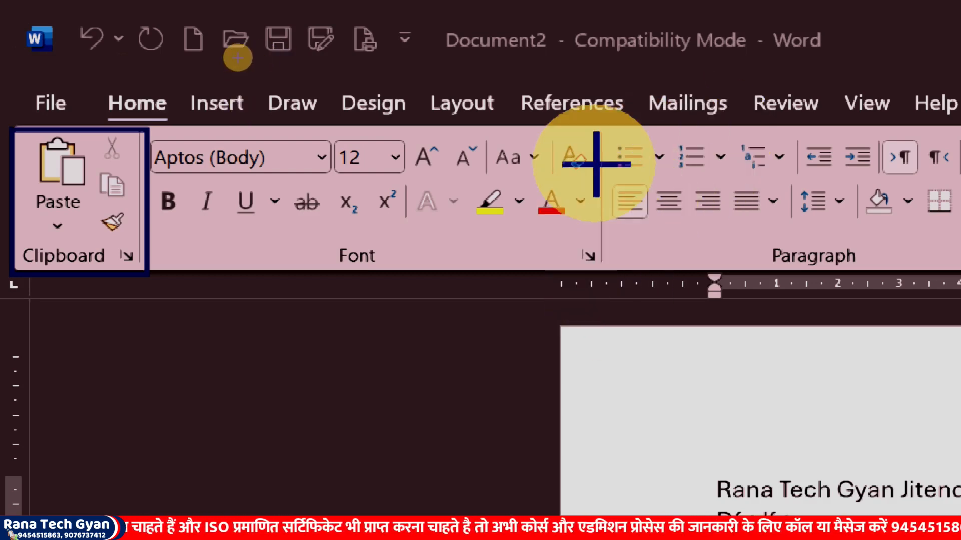
pyautogui.moveTo(599, 128)
pyautogui.mouseDown()
pyautogui.moveTo(135, 236)
pyautogui.moveTo(188, 268)
pyautogui.moveTo(144, 275)
pyautogui.mouseUp()
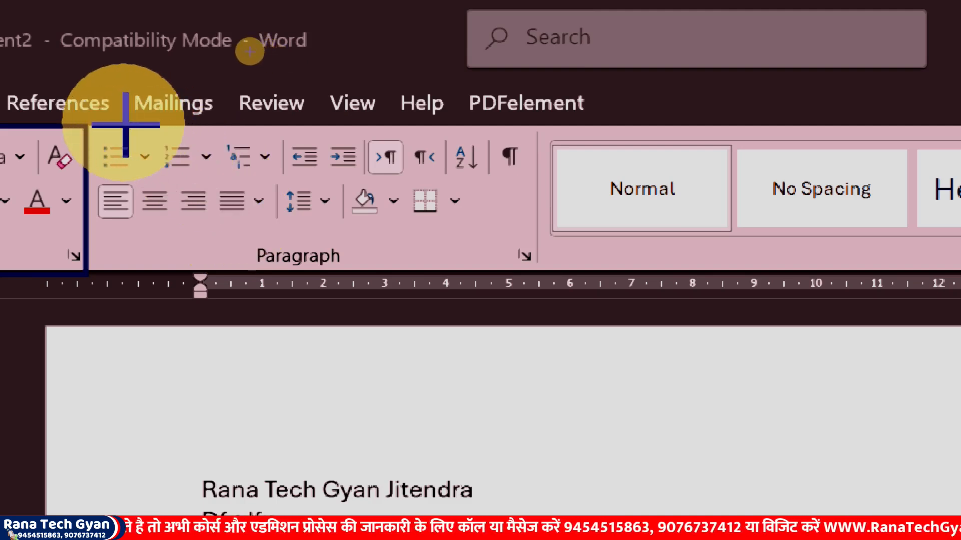
pyautogui.moveTo(90, 123)
pyautogui.mouseDown()
pyautogui.moveTo(231, 199)
pyautogui.moveTo(521, 280)
pyautogui.moveTo(543, 283)
pyautogui.moveTo(542, 272)
pyautogui.mouseUp()
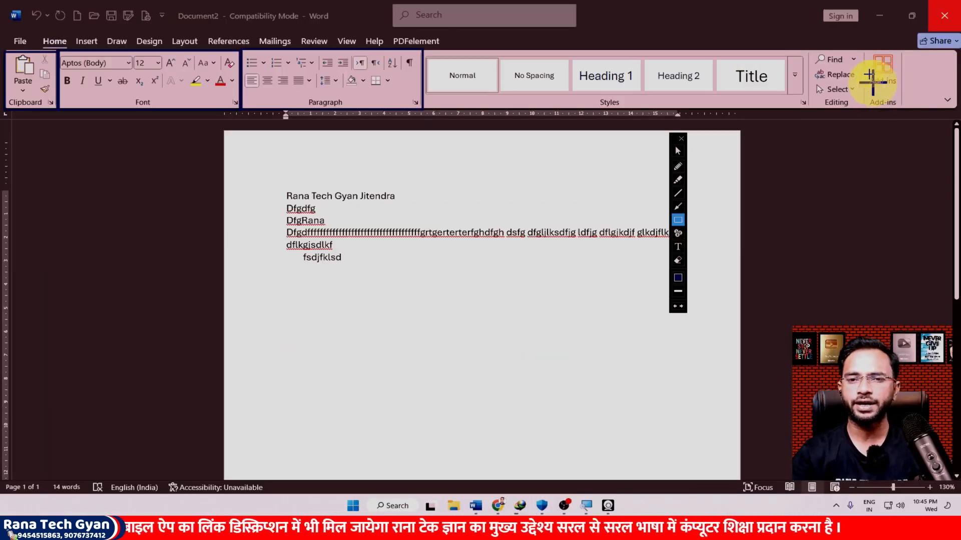
pyautogui.moveTo(807, 50); pyautogui.dragTo(861, 111)
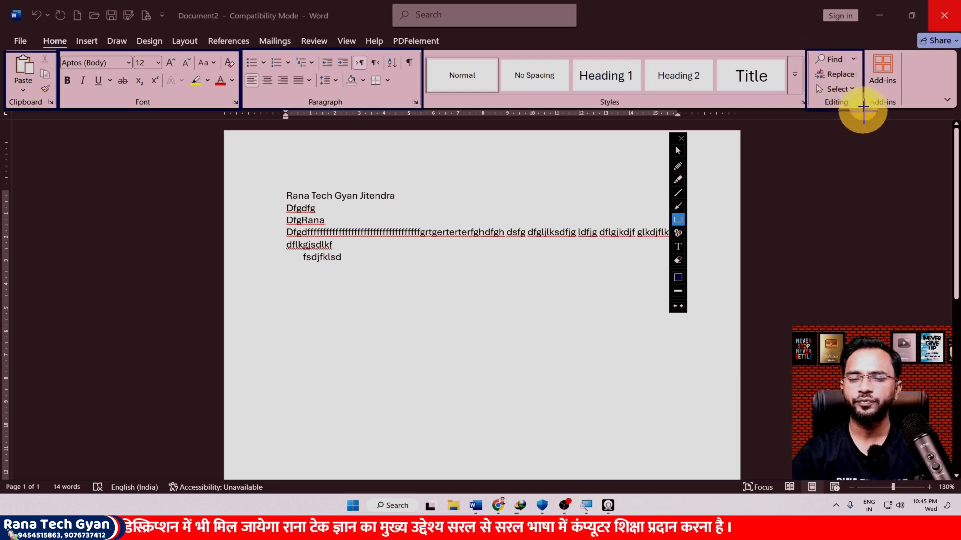
pyautogui.moveTo(865, 56); pyautogui.dragTo(904, 110)
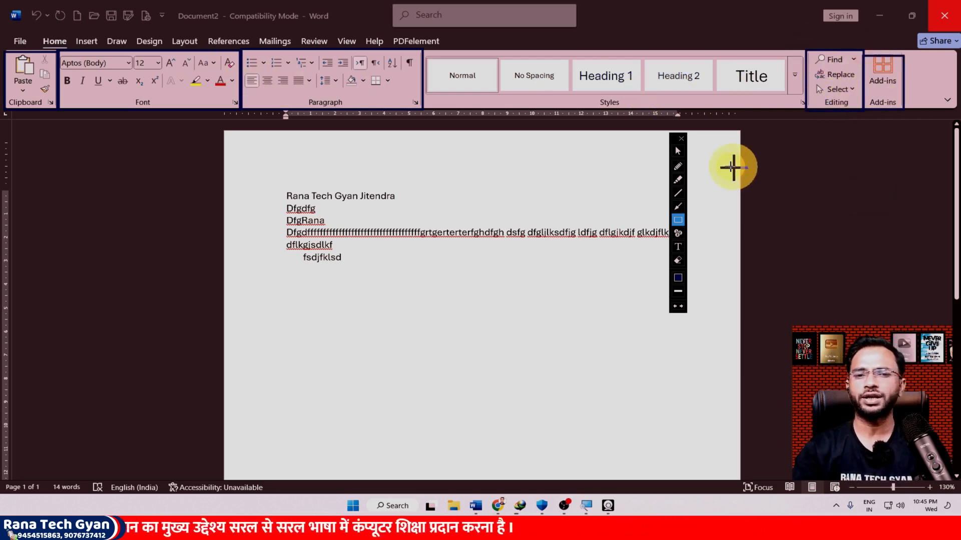
pyautogui.click(679, 152)
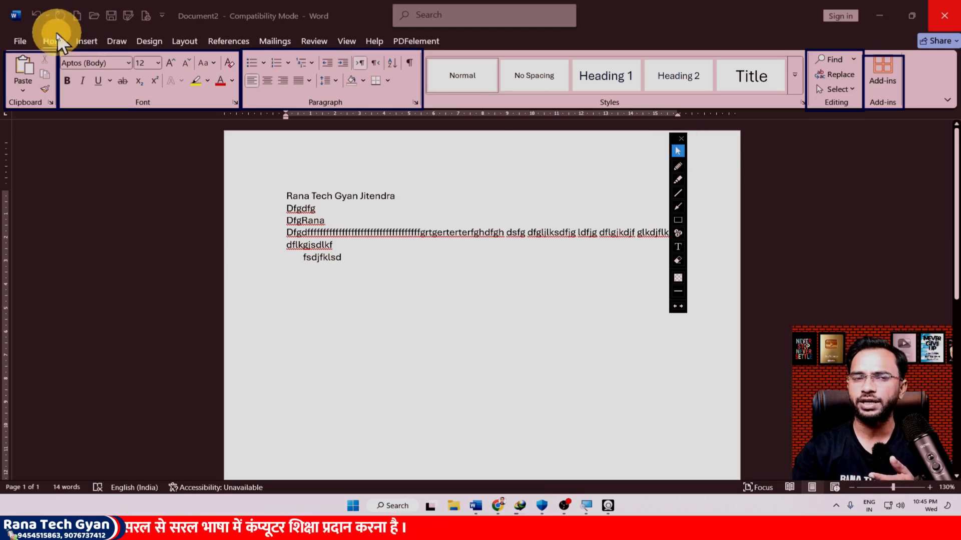
# Clear all annotations from the screen and view the ribbon groups of Insert, Layout, Mailings and View.
pyautogui.click(82, 43)
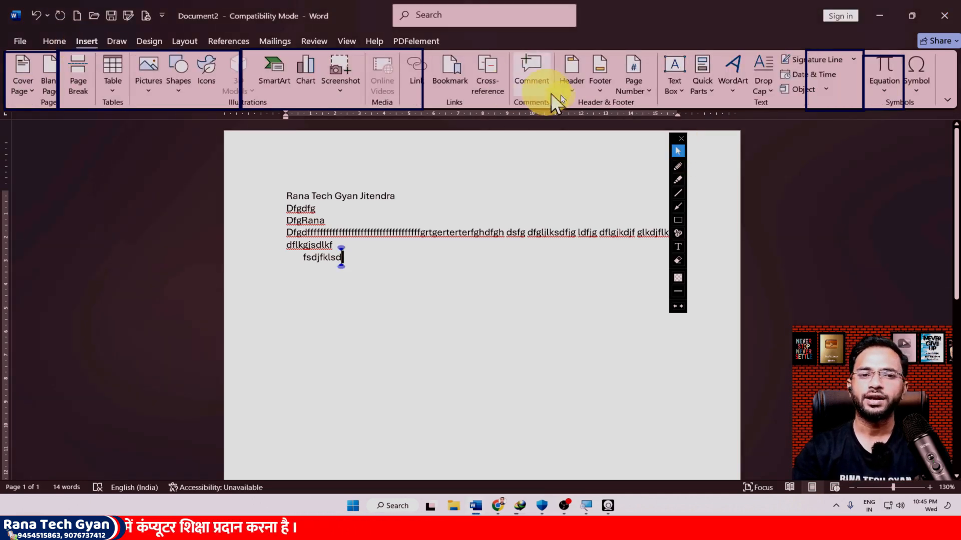
pyautogui.click(679, 262)
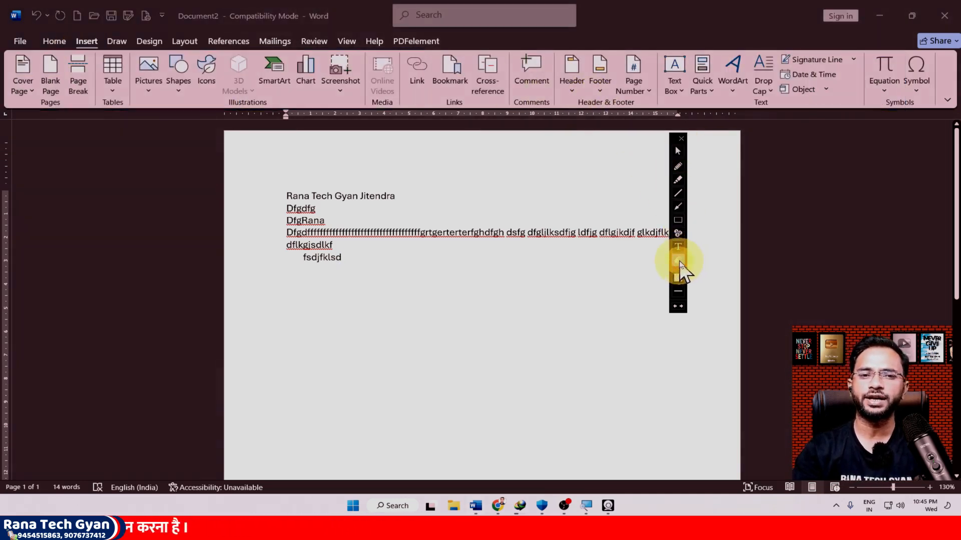
pyautogui.click(678, 152)
pyautogui.click(192, 42)
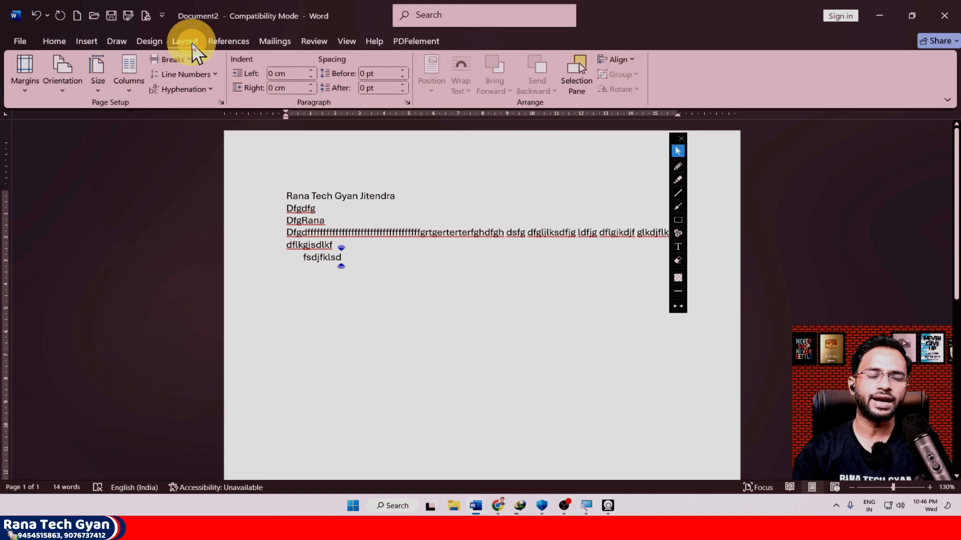
pyautogui.click(279, 44)
pyautogui.click(345, 42)
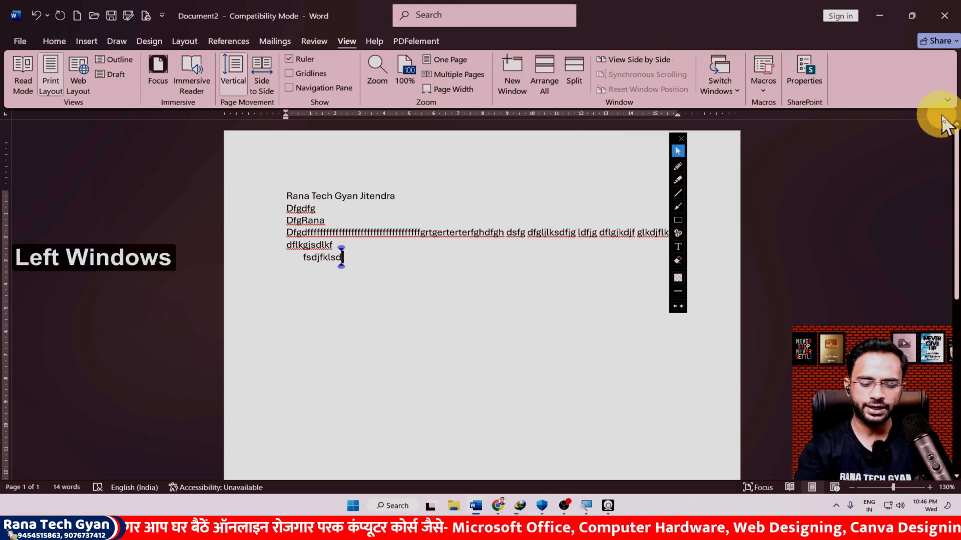
# Magnify the ribbon display options, switch the window to full-screen mode and exit it again.
pyautogui.press('super+plus')
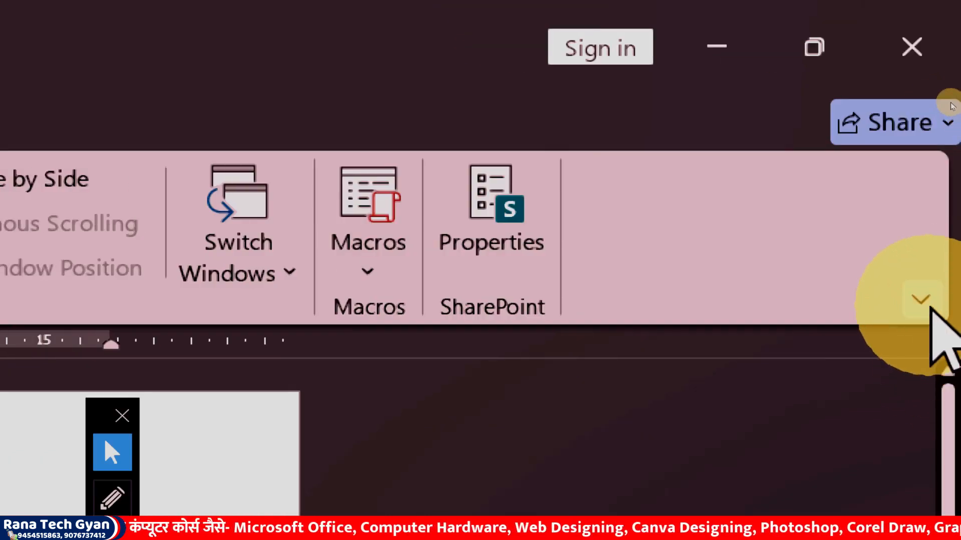
pyautogui.click(930, 308)
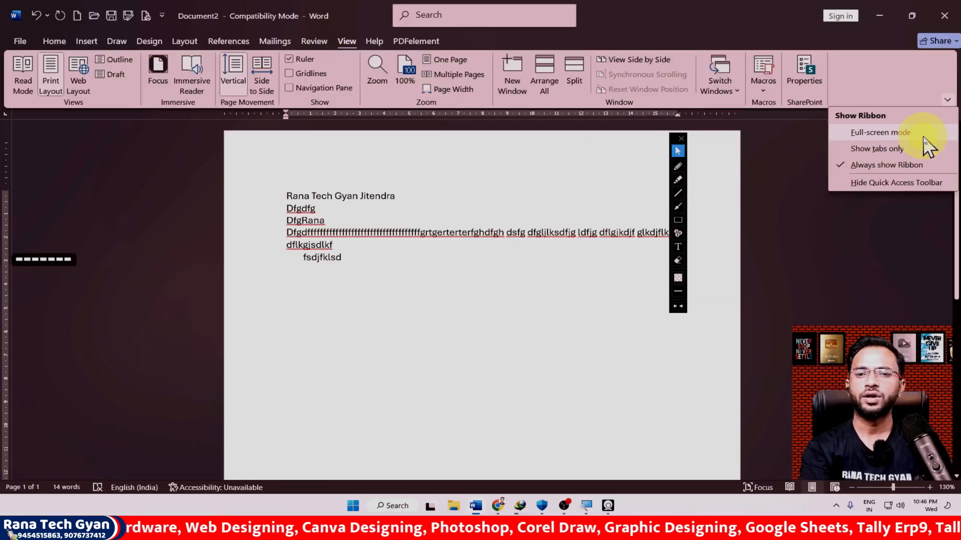
pyautogui.click(923, 136)
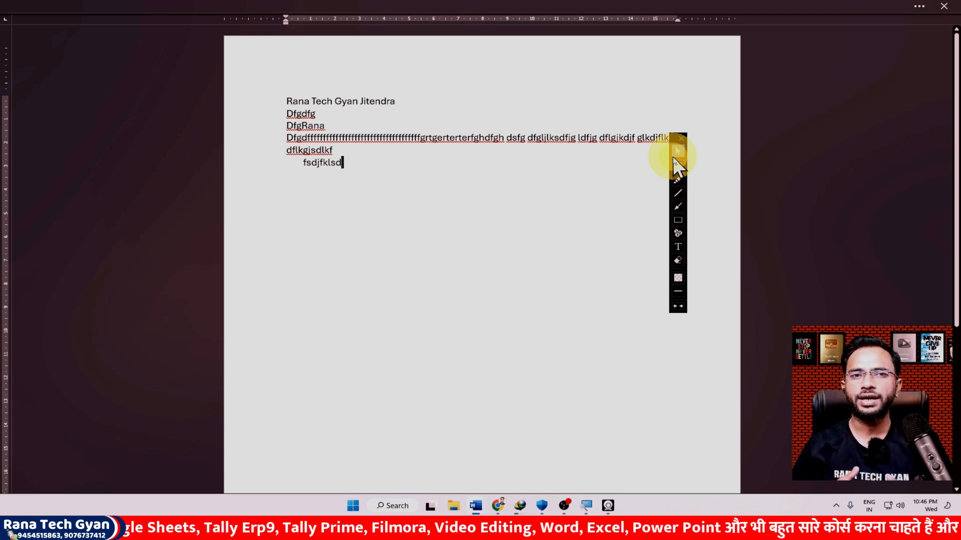
pyautogui.press('Escape')
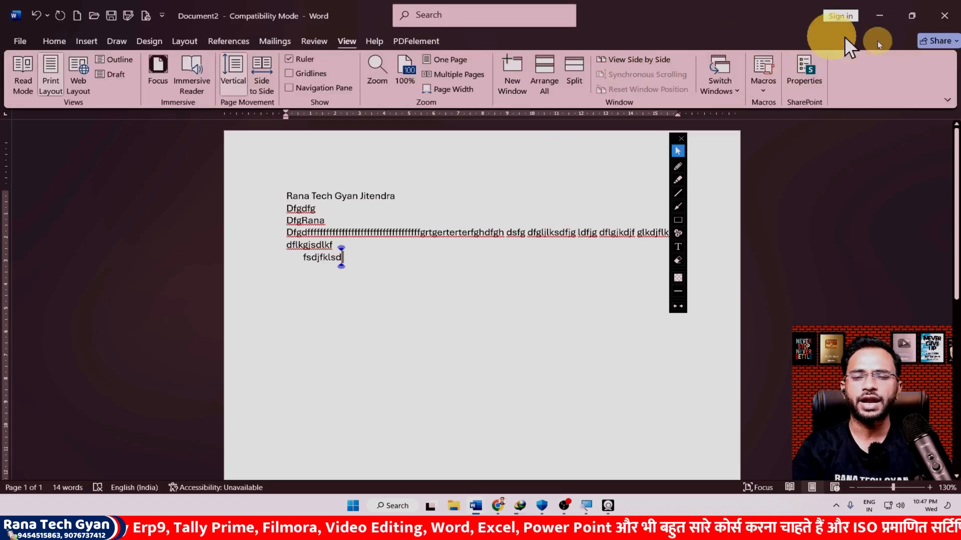
# Set the ribbon display to show tabs only.
pyautogui.click(947, 100)
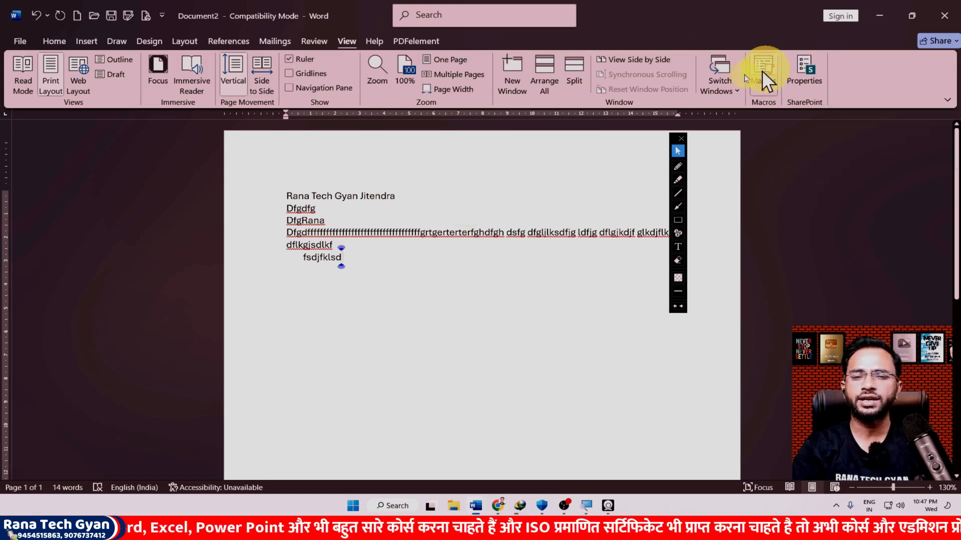
pyautogui.click(944, 104)
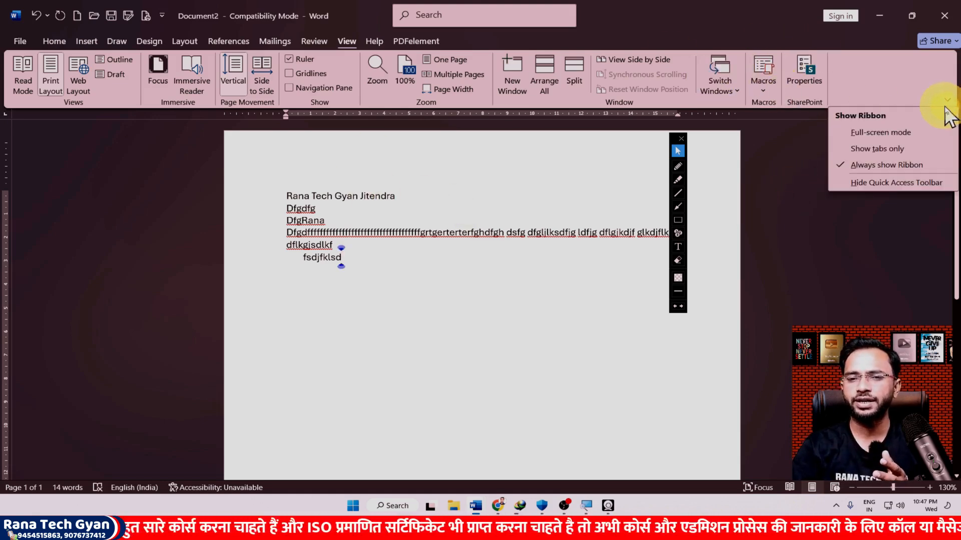
pyautogui.click(890, 150)
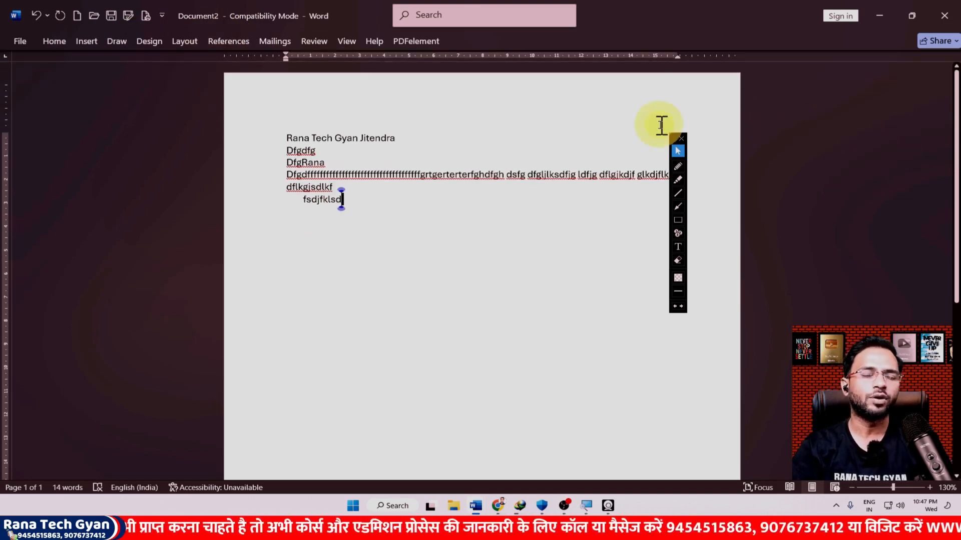
# Append "gfhfg" to the wrapped long paragraph and add two new lines below it, "fg" and "hfghfg".
pyautogui.click(462, 189)
pyautogui.write('gfhfg')
pyautogui.press('Return')
pyautogui.write('fg')
pyautogui.press('Return')
pyautogui.write('hfghfg')
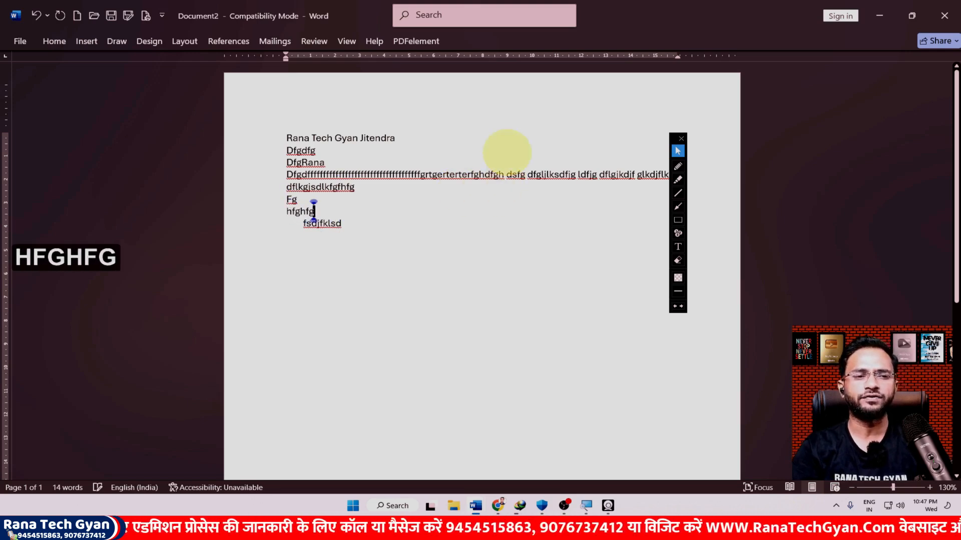
# Temporarily bring up the Layout, Home and Mailings commands from the collapsed ribbon, returning to the page in between.
pyautogui.click(181, 41)
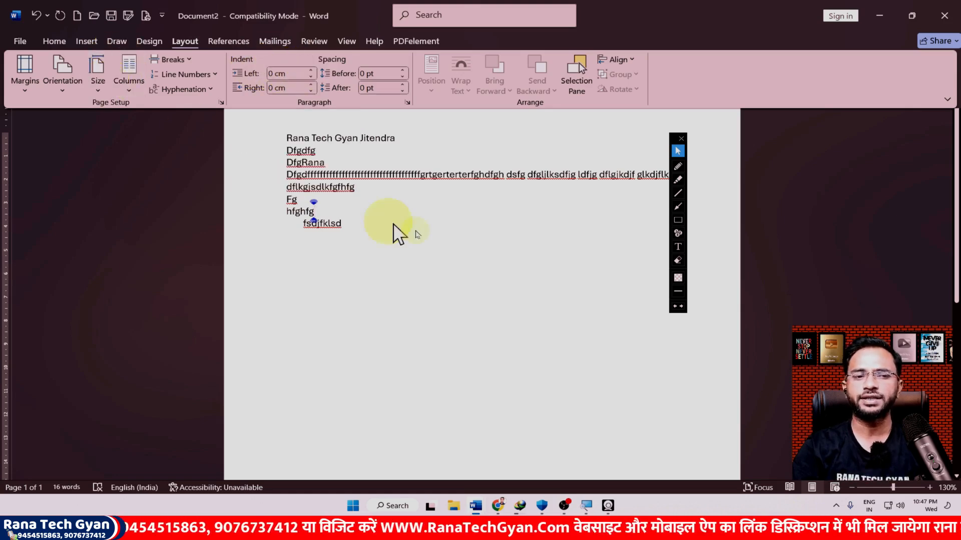
pyautogui.click(420, 235)
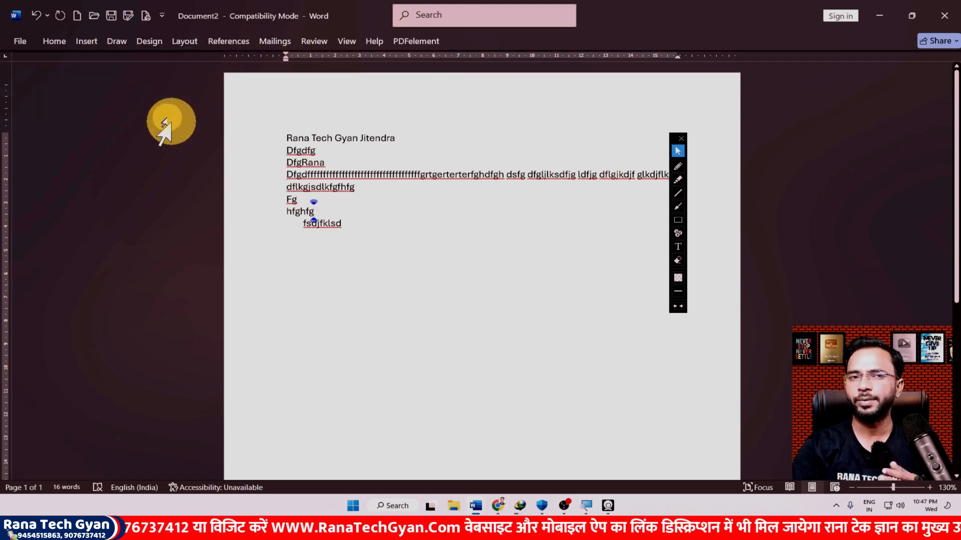
pyautogui.click(50, 39)
pyautogui.click(431, 181)
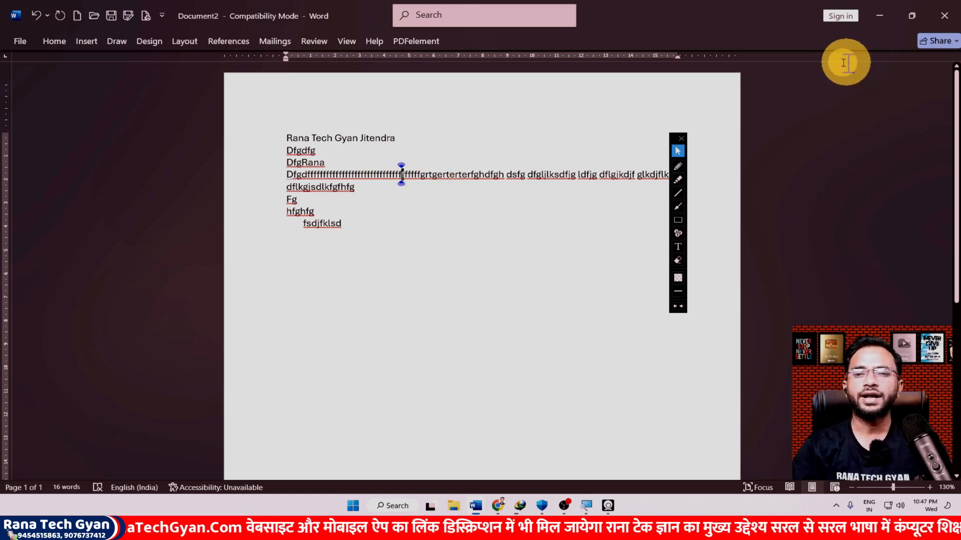
pyautogui.click(269, 37)
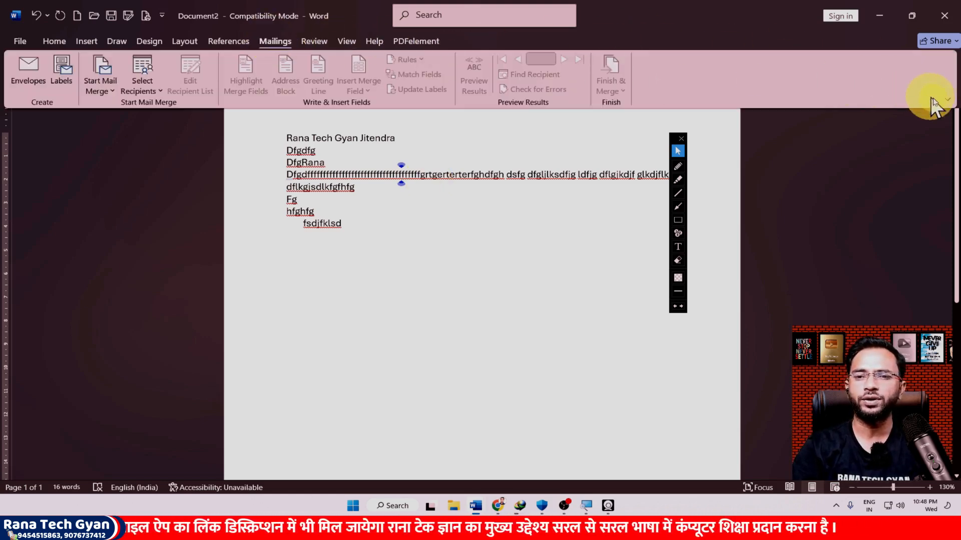
# Set the ribbon to always show and place the cursor in the first line of the page.
pyautogui.click(948, 99)
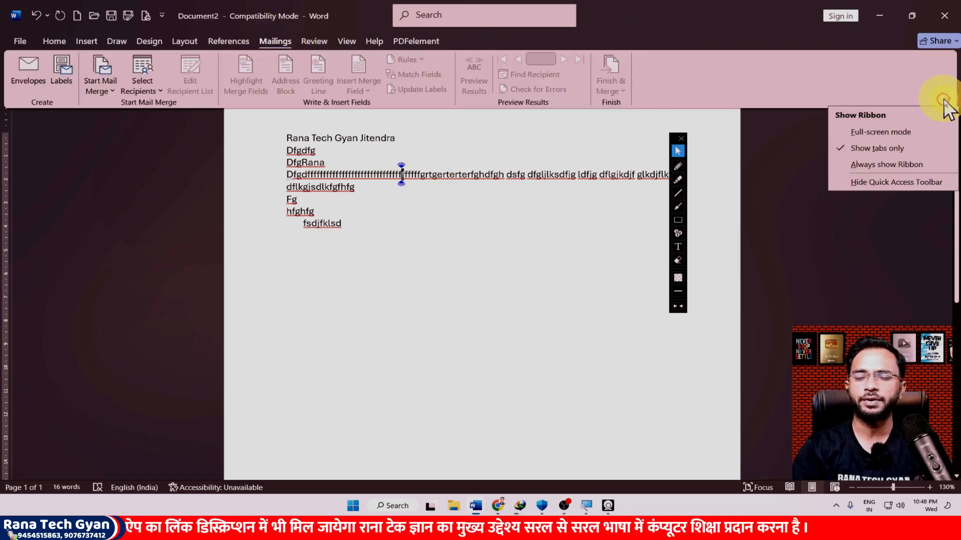
pyautogui.click(879, 163)
pyautogui.click(518, 168)
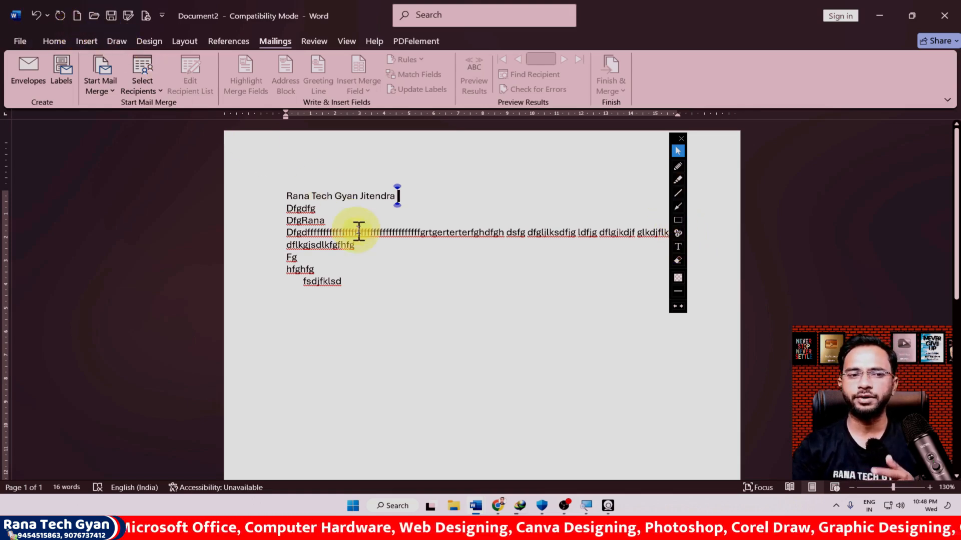
# Undo the typing of the two added lines "hfghfg" and "fg".
pyautogui.click(41, 19)
pyautogui.click(40, 19)
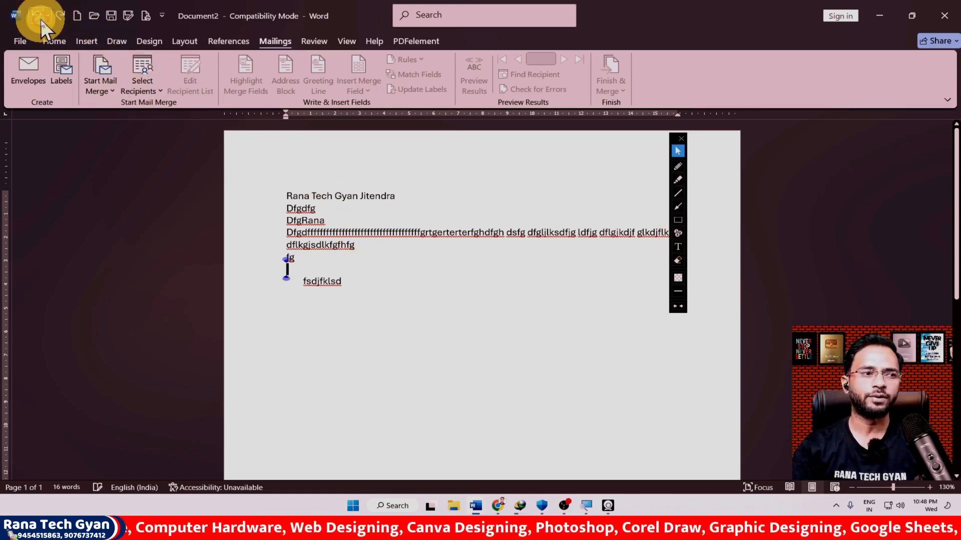
pyautogui.click(41, 19)
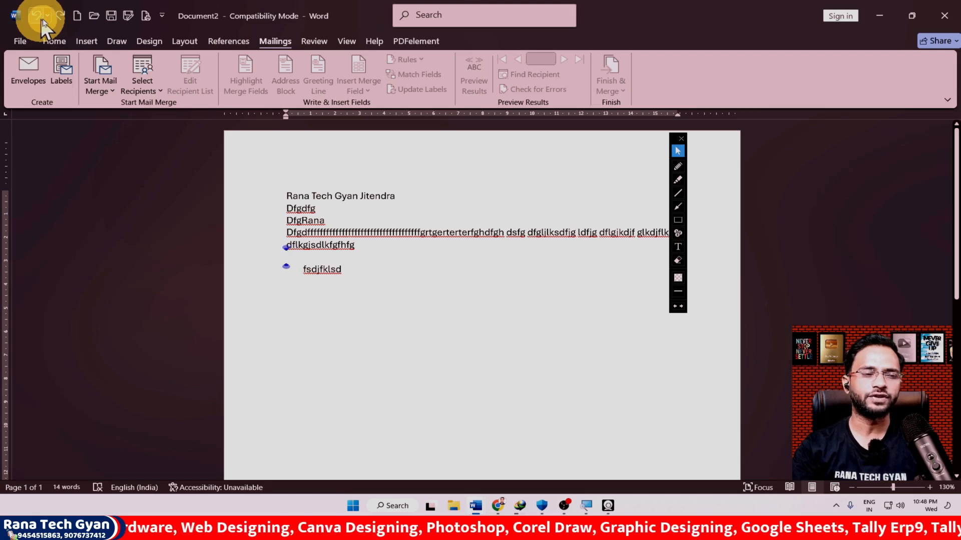
# Create a new blank document, view the Open page with its recent files and return to the document.
pyautogui.click(78, 15)
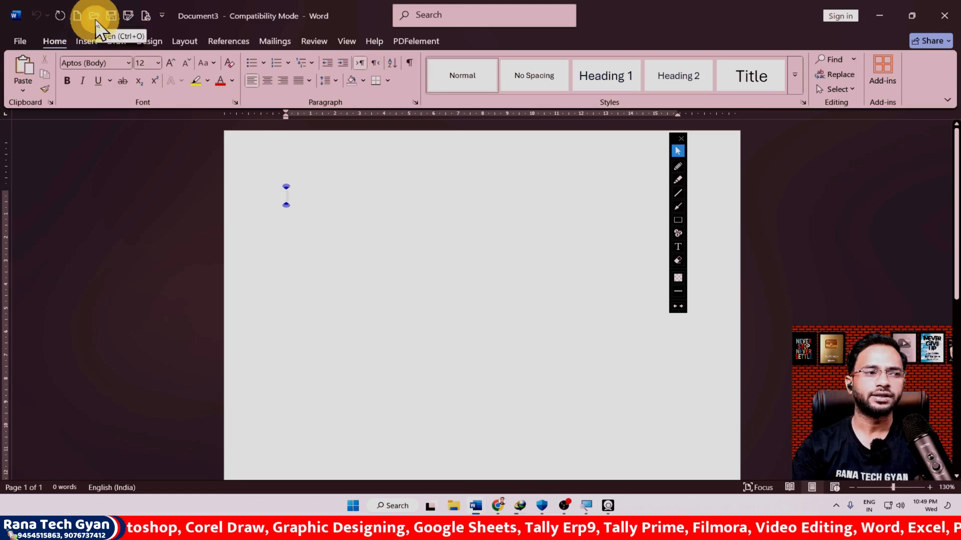
pyautogui.click(95, 18)
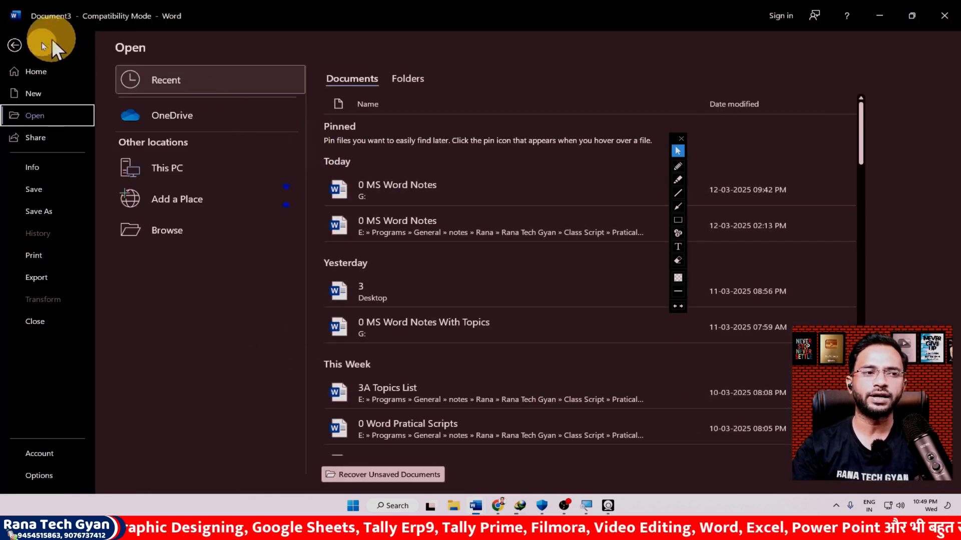
pyautogui.click(42, 45)
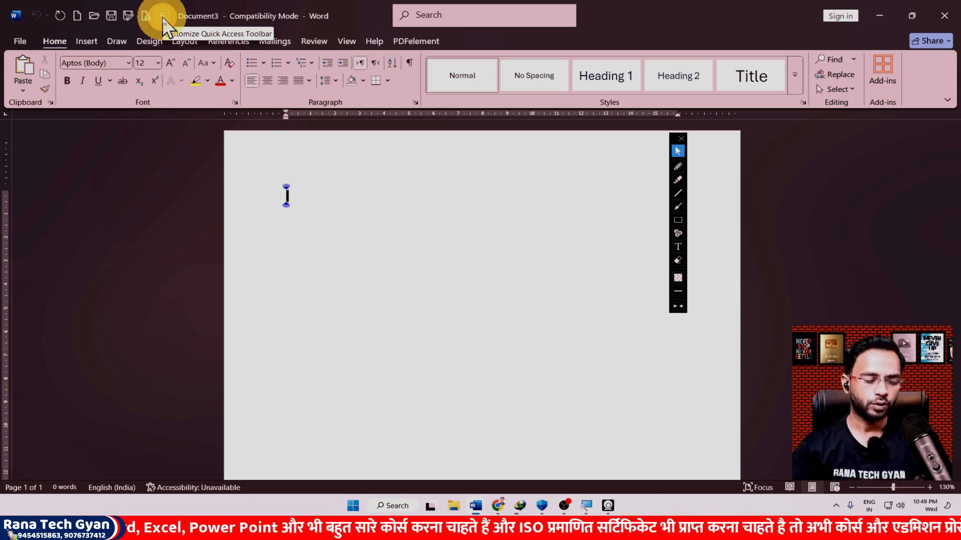
# Remove Print Preview and Print from the Quick Access Toolbar and add it back.
pyautogui.press('super')
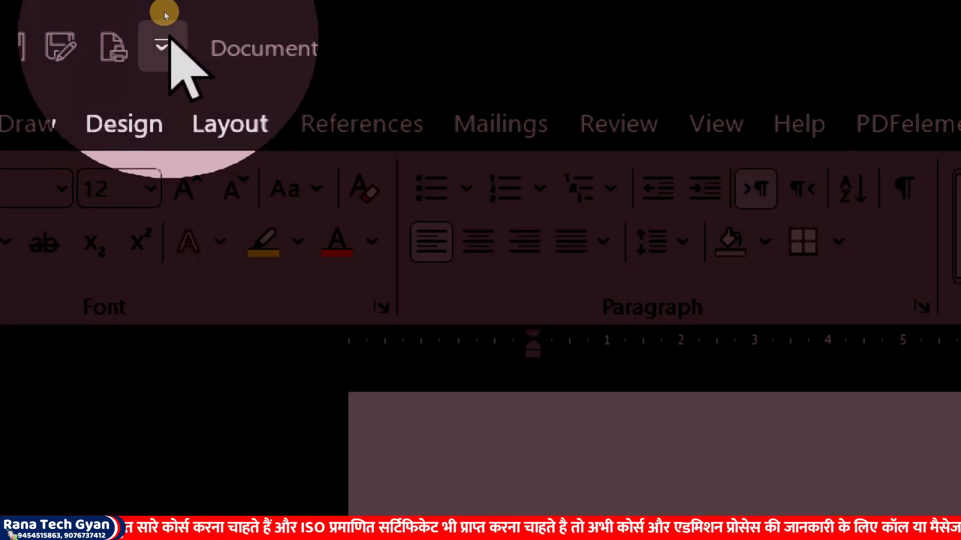
pyautogui.click(164, 21)
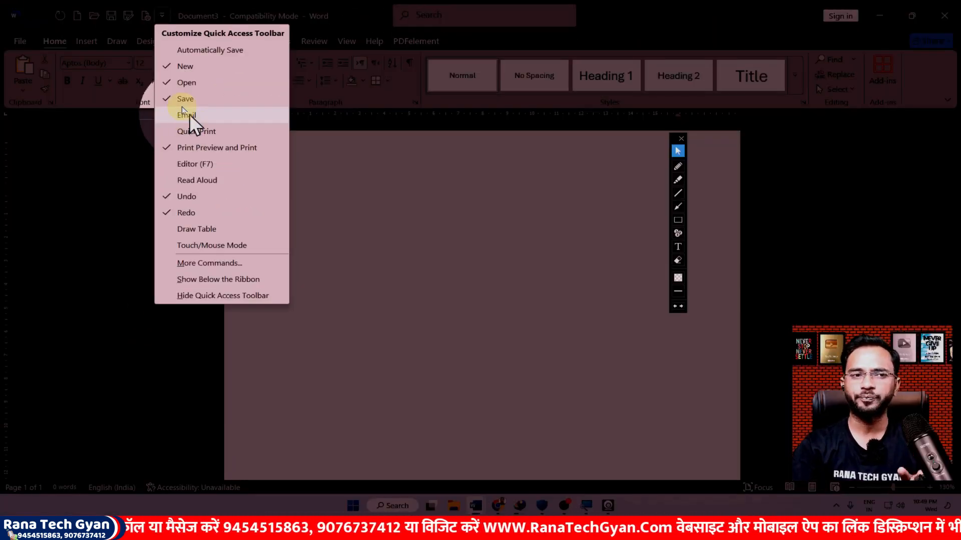
pyautogui.click(176, 145)
pyautogui.click(144, 16)
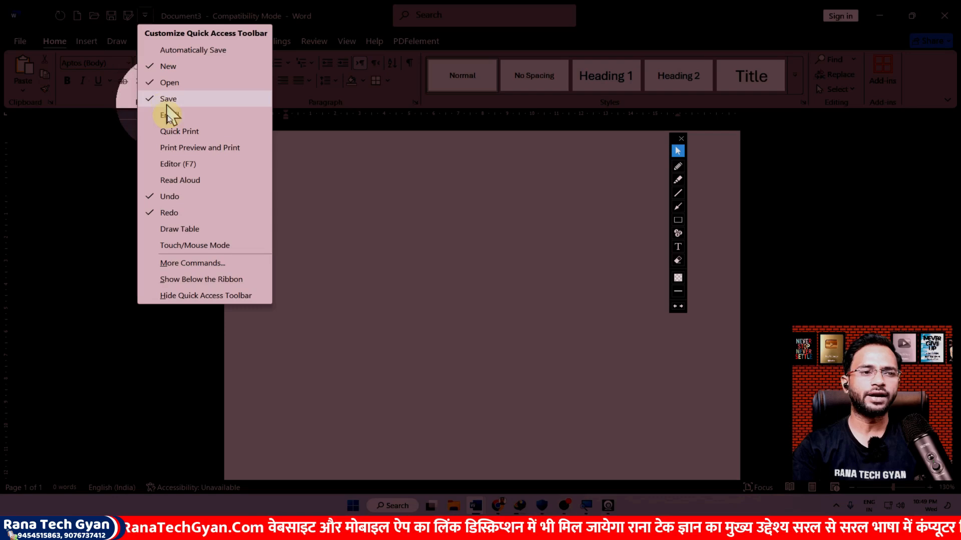
pyautogui.click(167, 148)
# Add the Spelling & Grammar command from the popular commands to the Quick Access Toolbar.
pyautogui.click(162, 15)
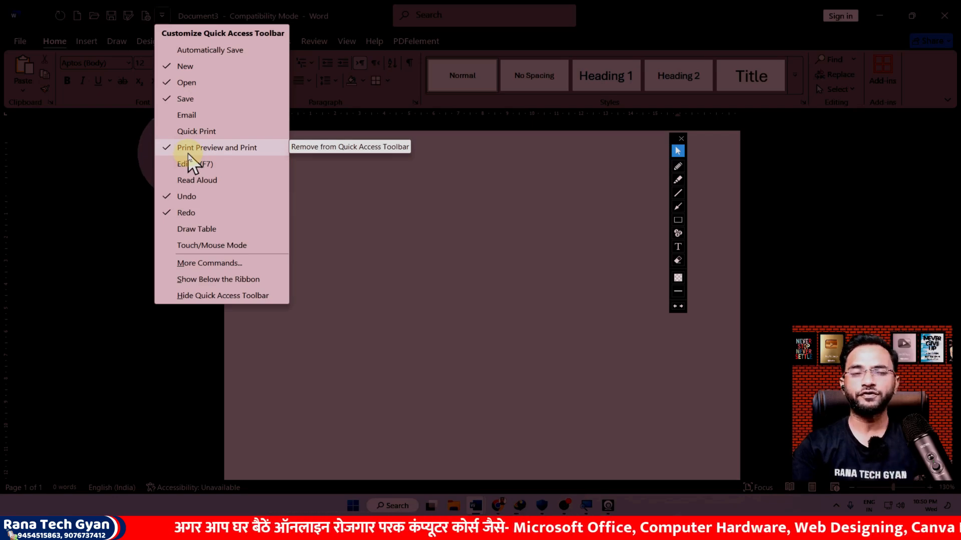
pyautogui.click(218, 264)
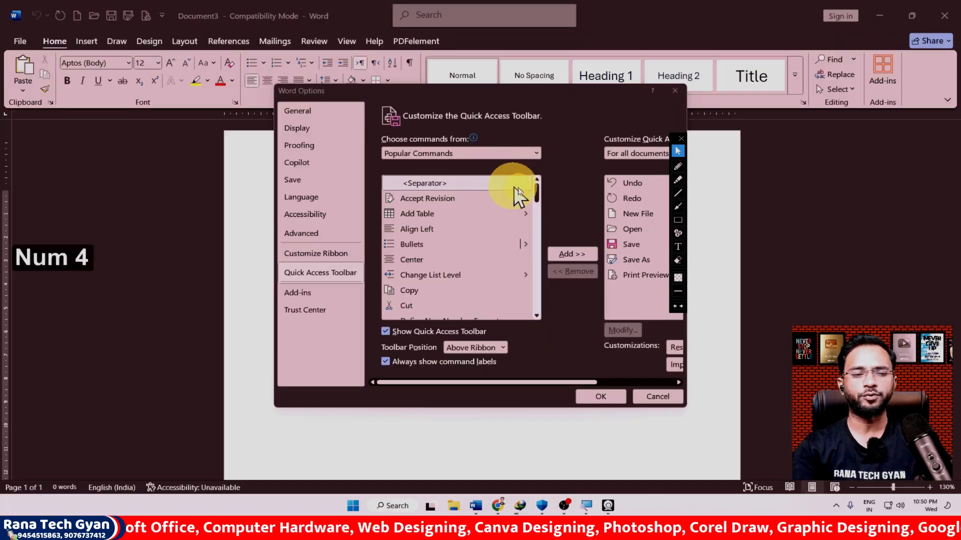
pyautogui.moveTo(537, 189); pyautogui.dragTo(534, 292)
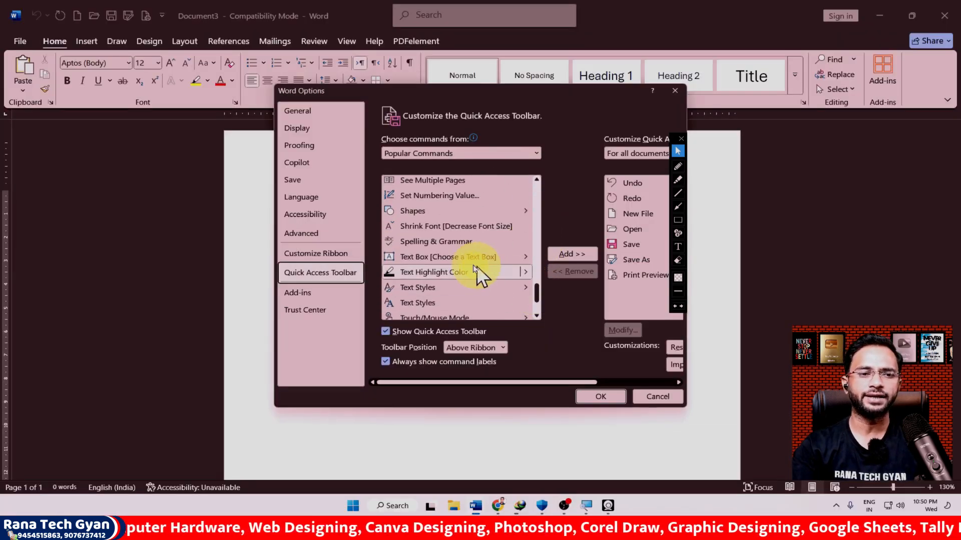
pyautogui.click(426, 241)
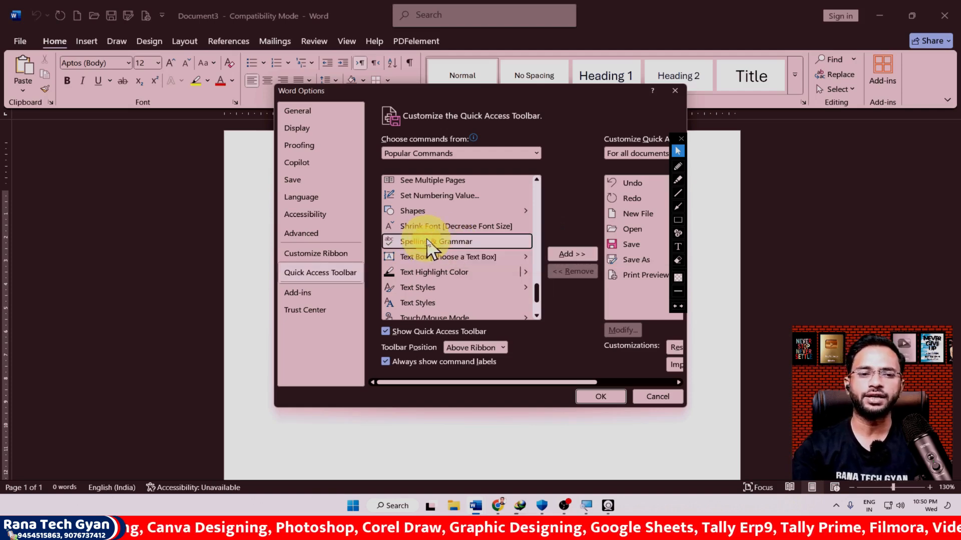
pyautogui.click(561, 254)
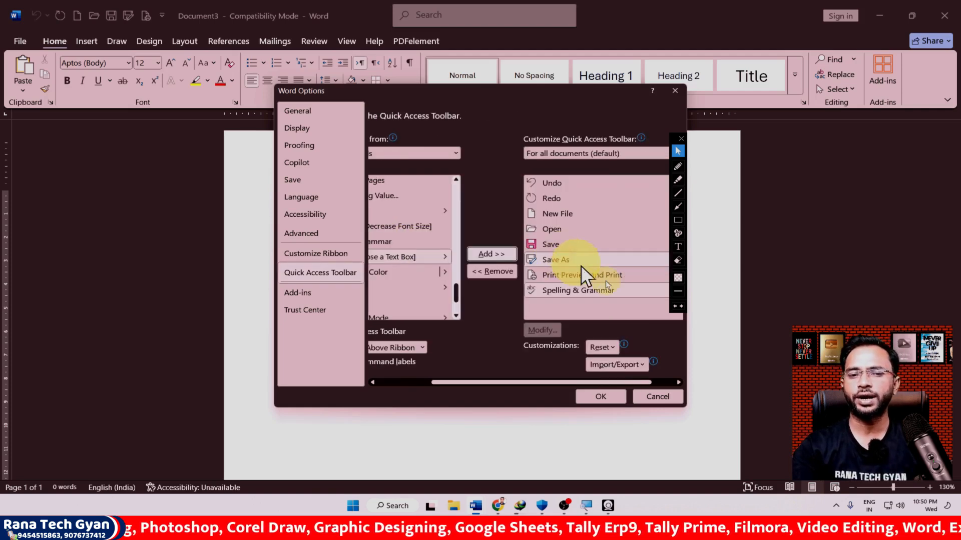
pyautogui.click(597, 398)
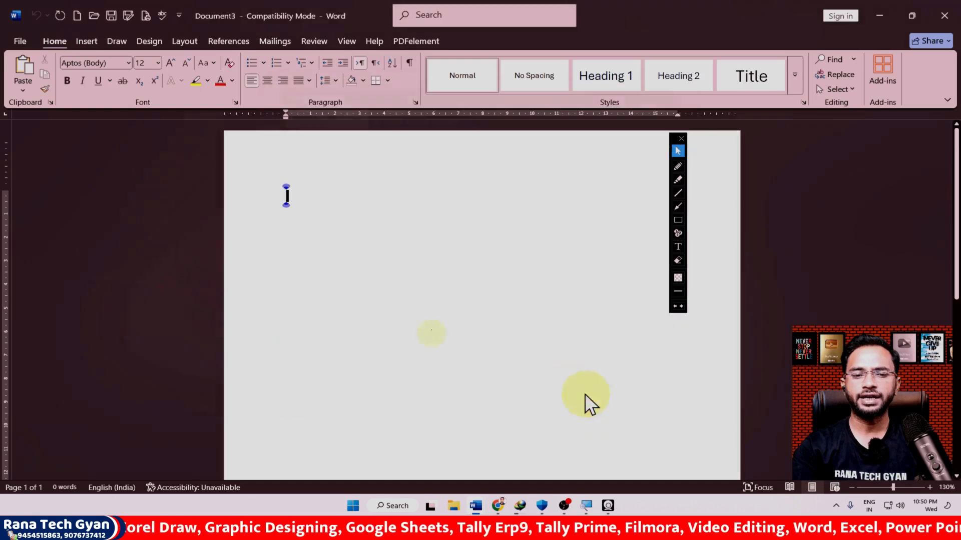
# Remove the Spelling & Grammar command from the Quick Access Toolbar in Word Options.
pyautogui.click(178, 18)
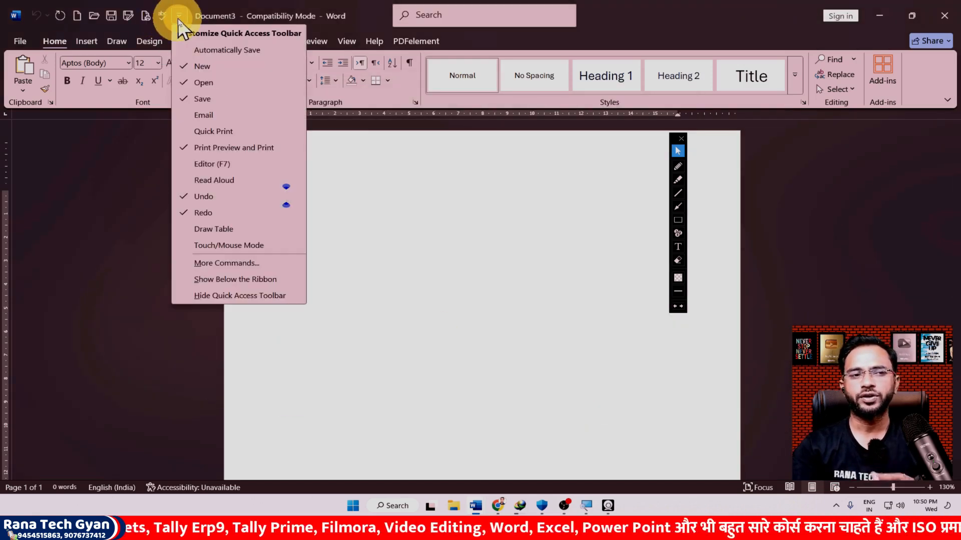
pyautogui.click(245, 264)
pyautogui.click(637, 291)
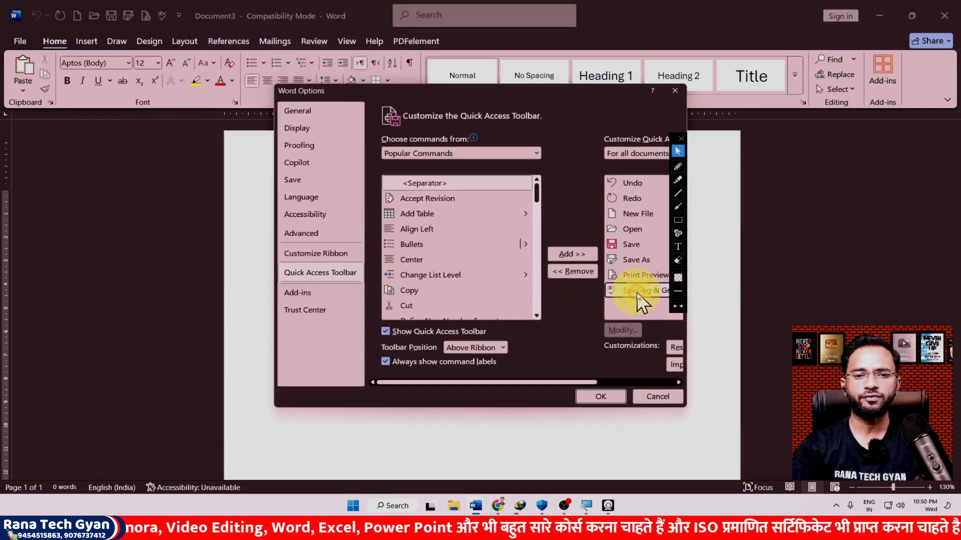
pyautogui.click(680, 134)
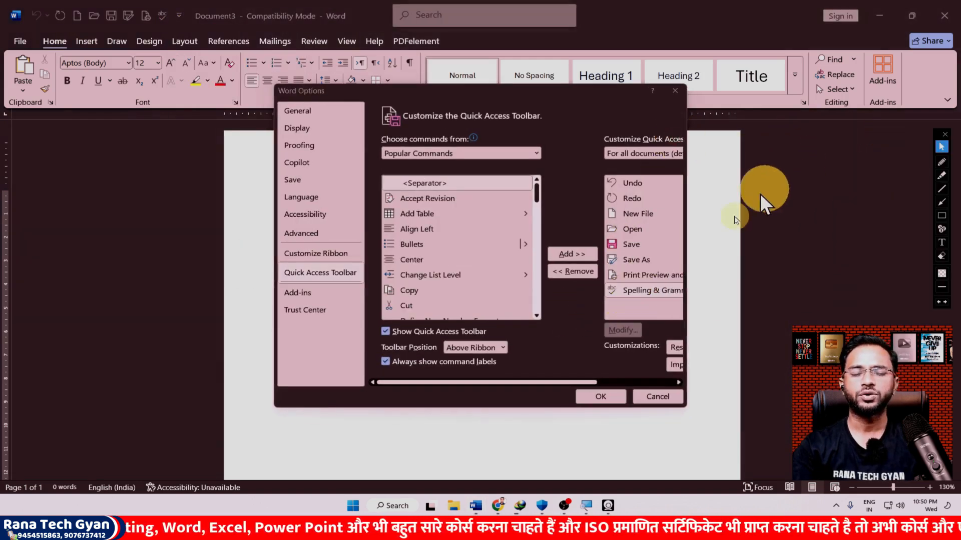
pyautogui.click(645, 290)
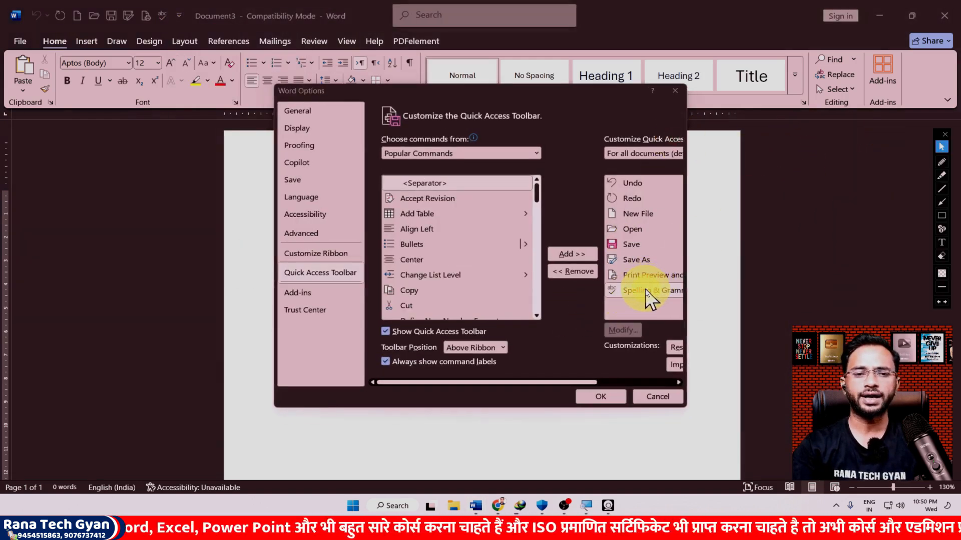
pyautogui.click(575, 271)
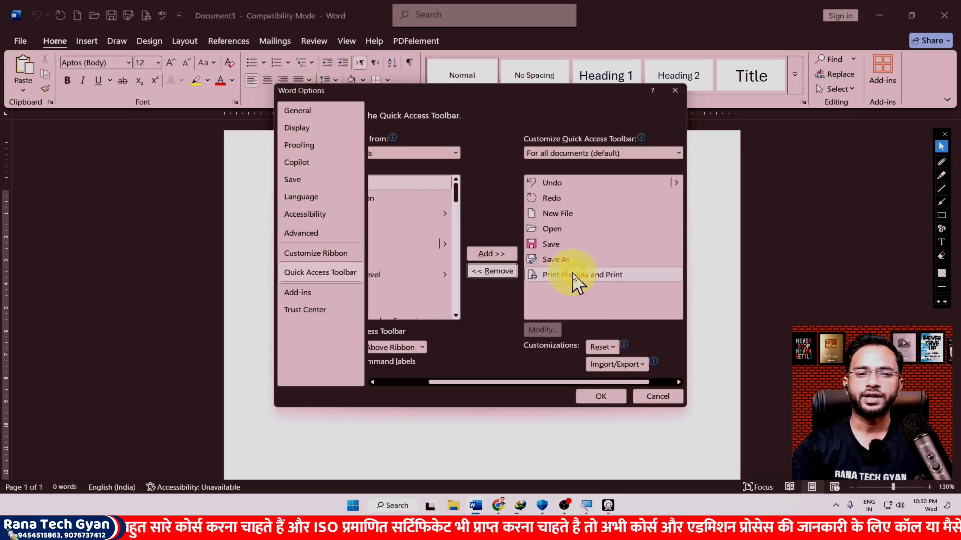
pyautogui.click(596, 397)
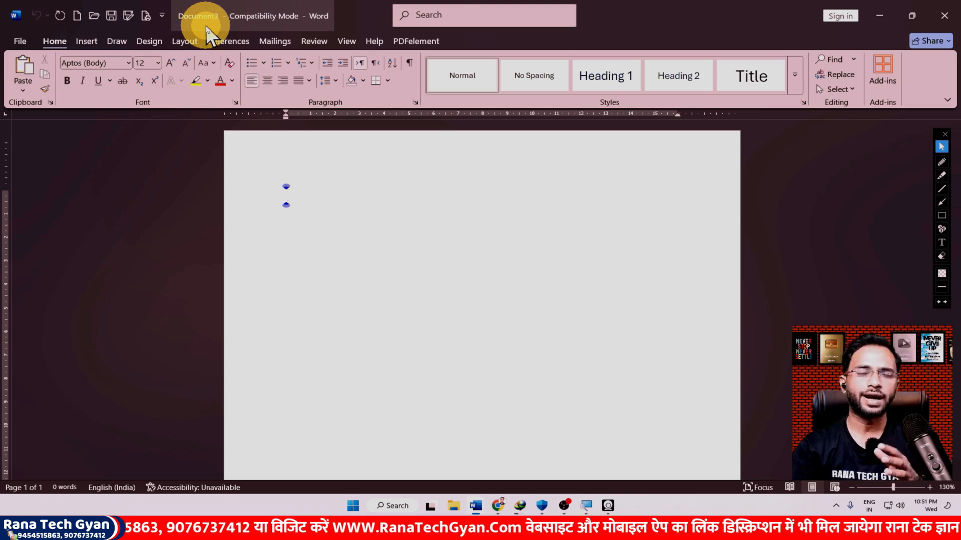
# Save the document as a Word Document named "Rana" in the Desktop > Rana > Rana folder.
pyautogui.click(112, 16)
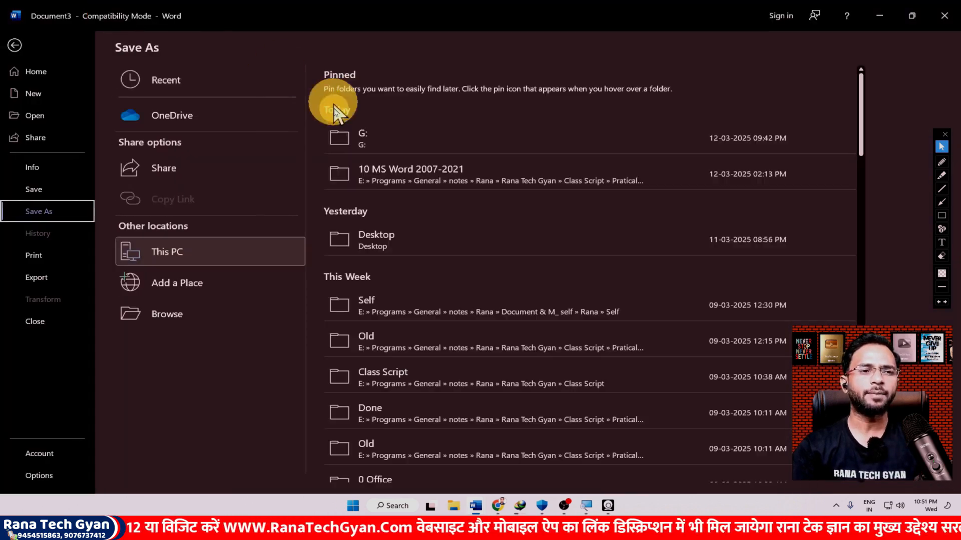
pyautogui.click(149, 317)
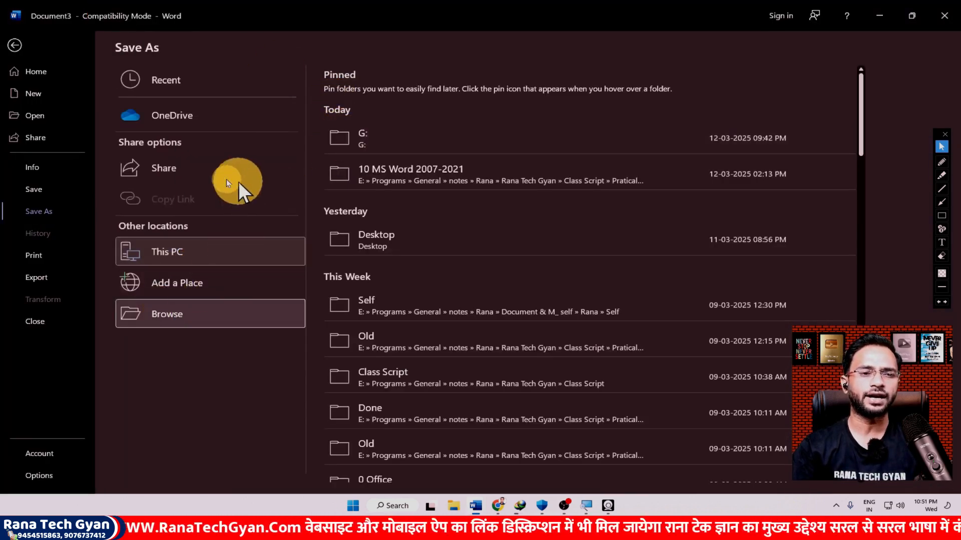
pyautogui.write('Rana')
pyautogui.press('Return')
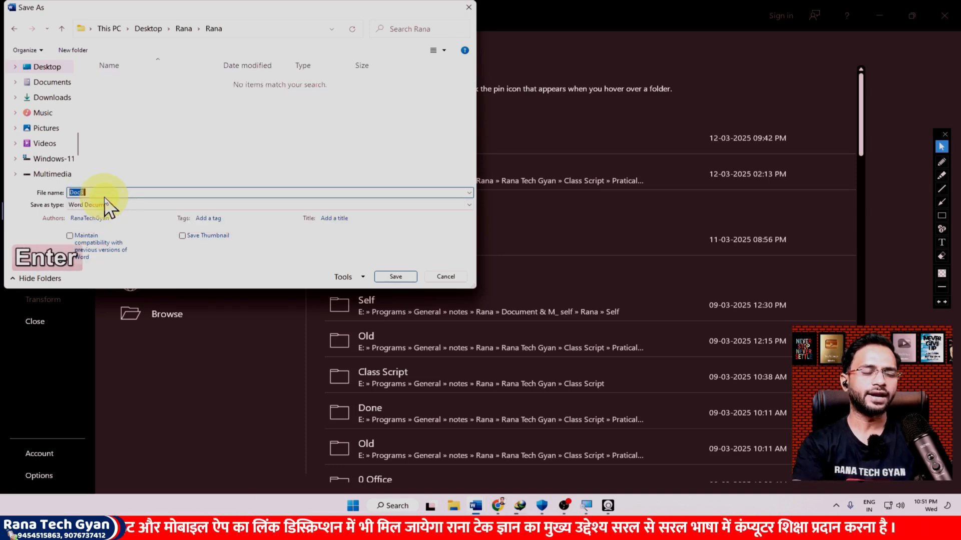
pyautogui.write('Rana')
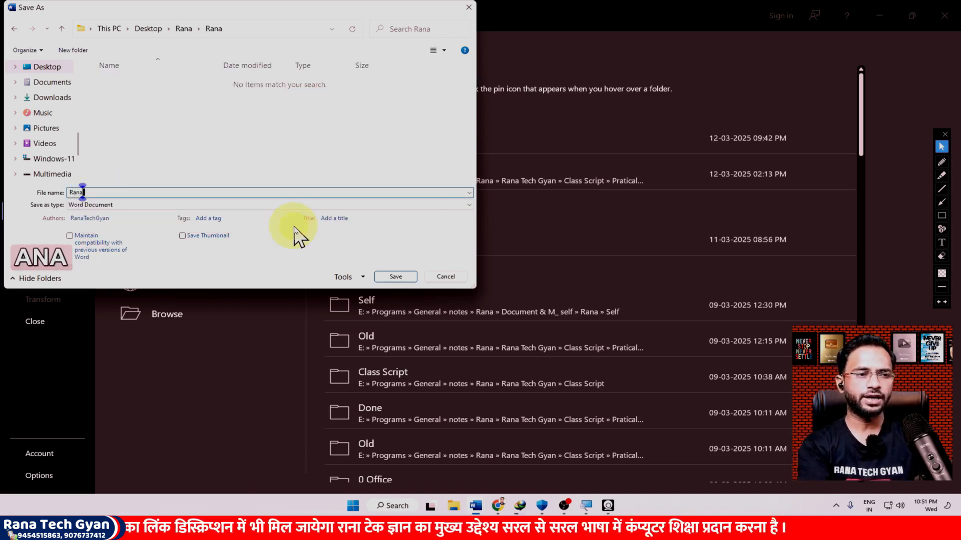
pyautogui.press('Return')
pyautogui.click(497, 287)
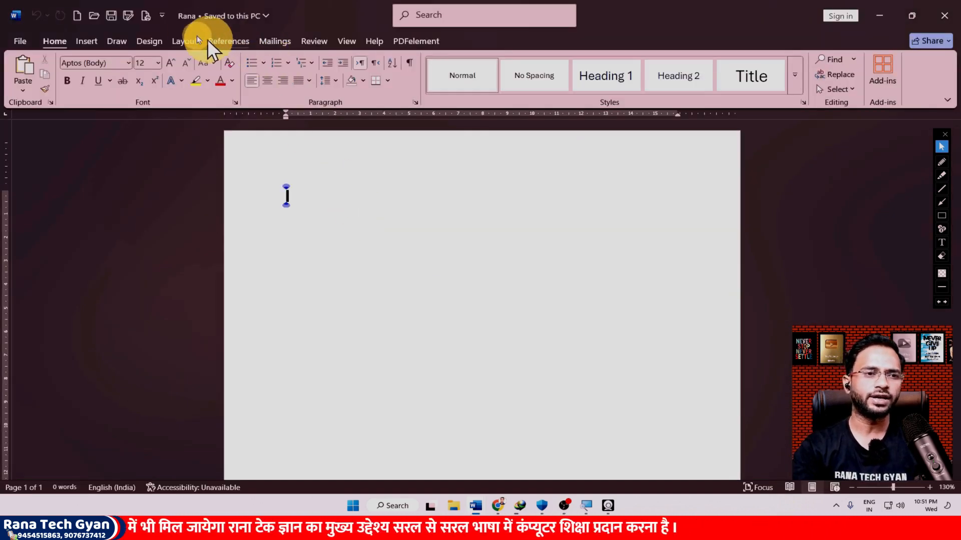
# Look up the "bold" command in Microsoft Search and enter "Rana" as the document's first line.
pyautogui.click(445, 17)
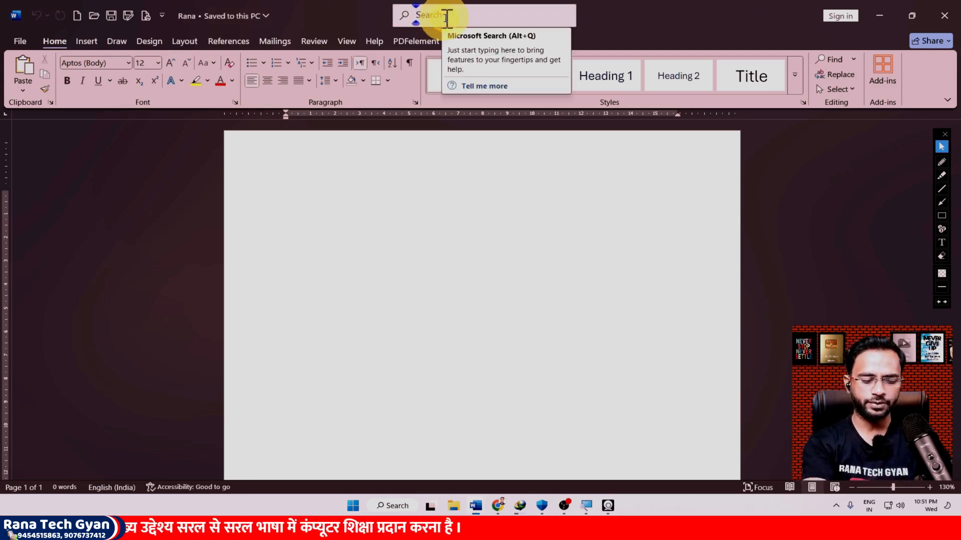
pyautogui.write('bold')
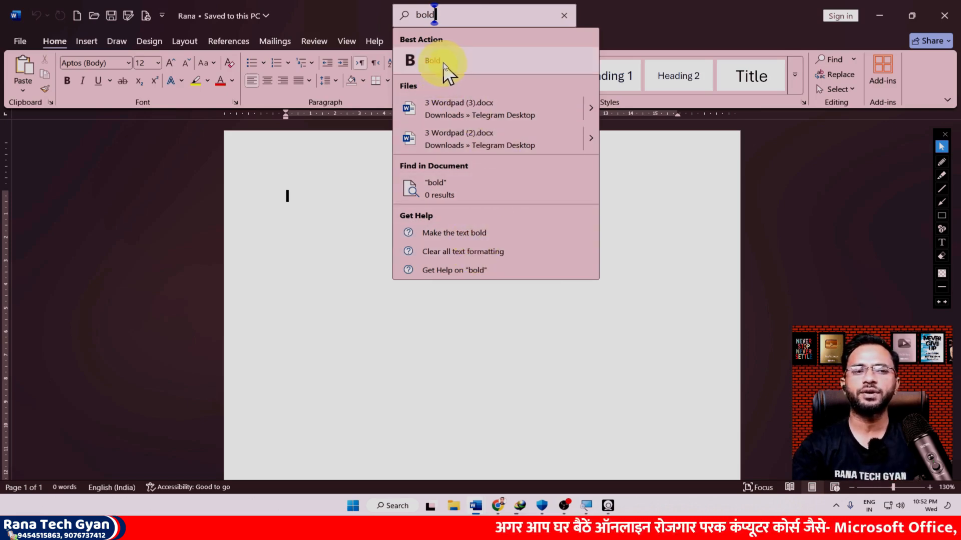
pyautogui.click(352, 236)
pyautogui.write('Rana')
pyautogui.press('Return')
# Make the "Rana" line bold by finding and running the Bold command through Microsoft Search.
pyautogui.click(262, 197)
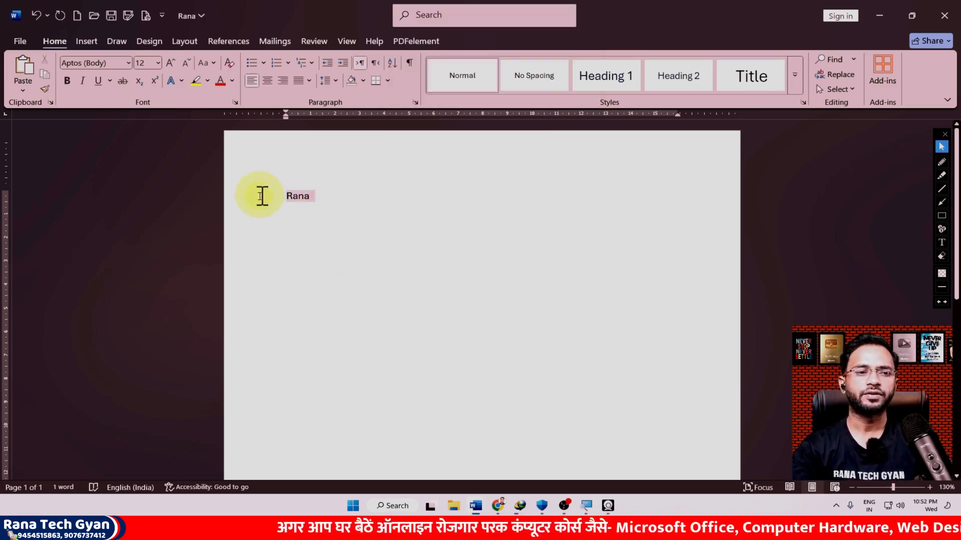
pyautogui.click(436, 17)
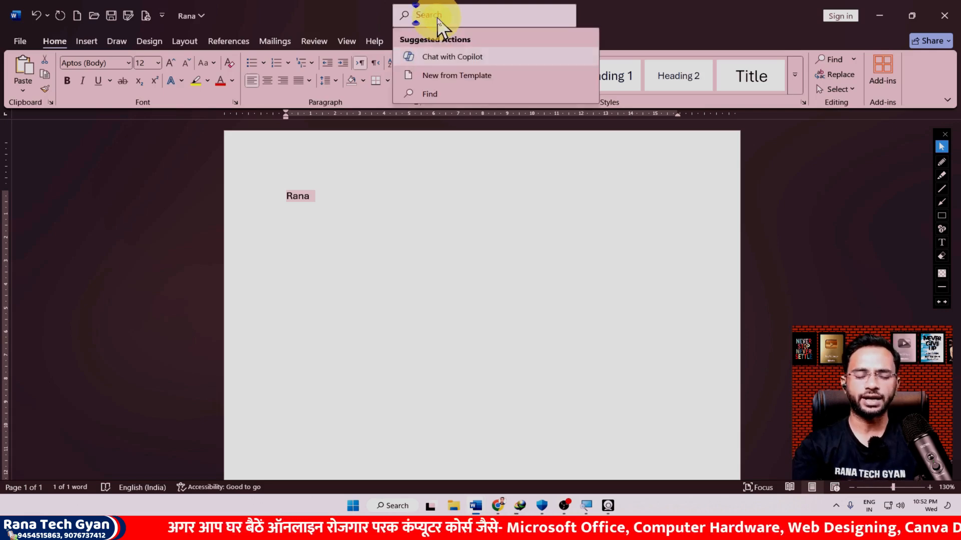
pyautogui.write('bold')
pyautogui.click(447, 61)
pyautogui.click(320, 208)
# Search the commands for "footer", view the suggested footer actions and return to the document.
pyautogui.click(482, 14)
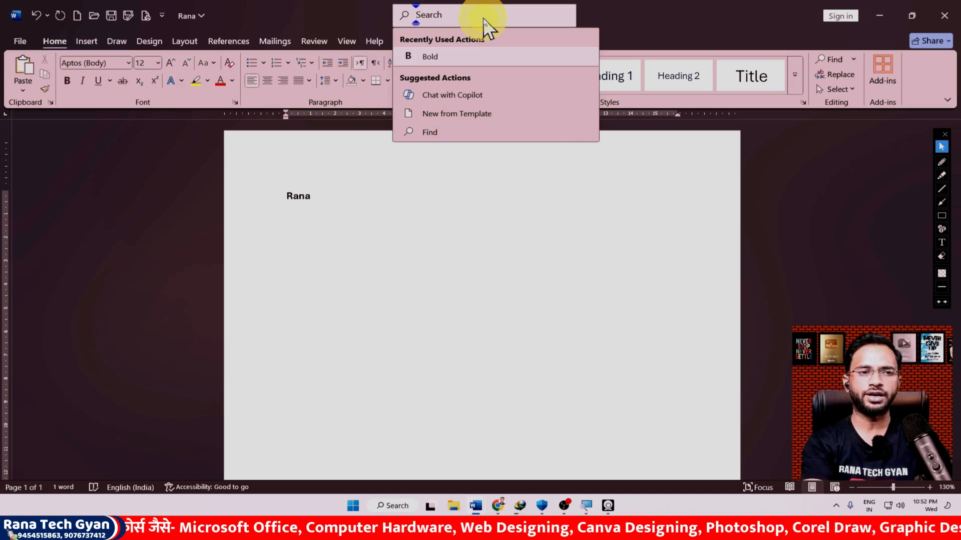
pyautogui.write('footer')
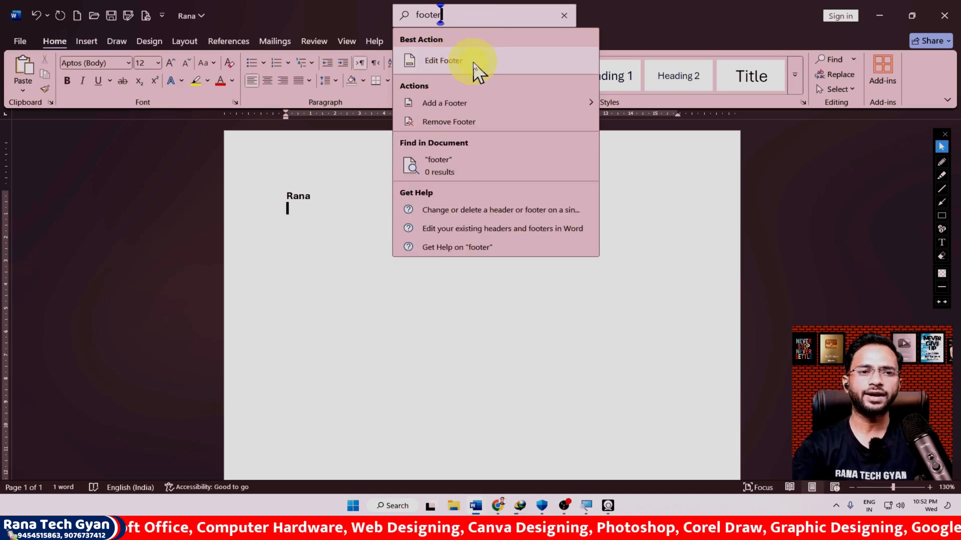
pyautogui.click(514, 103)
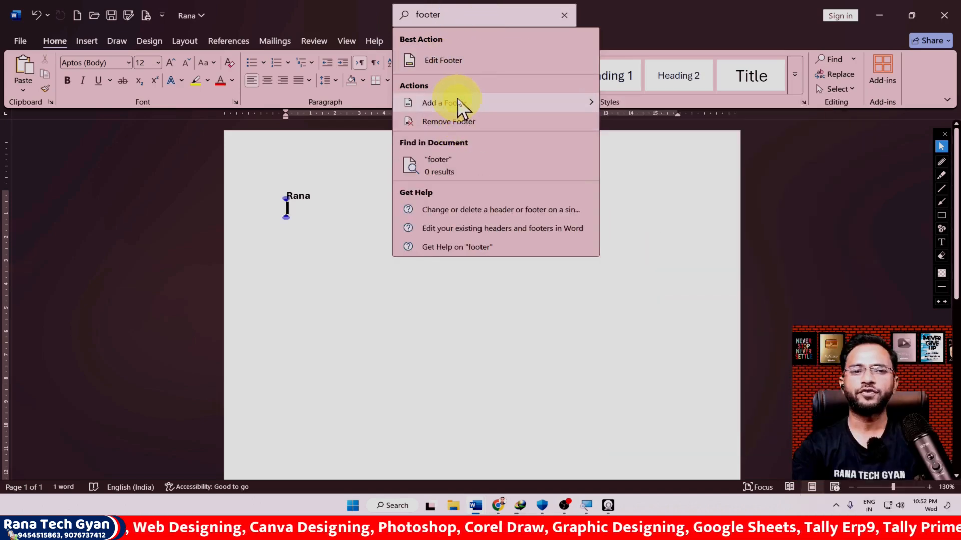
pyautogui.click(327, 209)
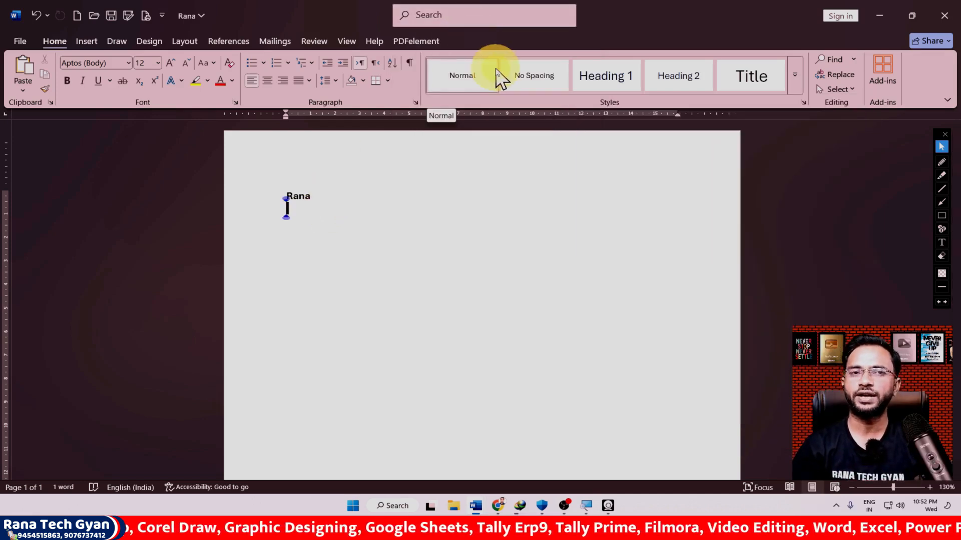
# Open and dismiss the account sign-in window, and bring the Rana document back to the front.
pyautogui.click(839, 17)
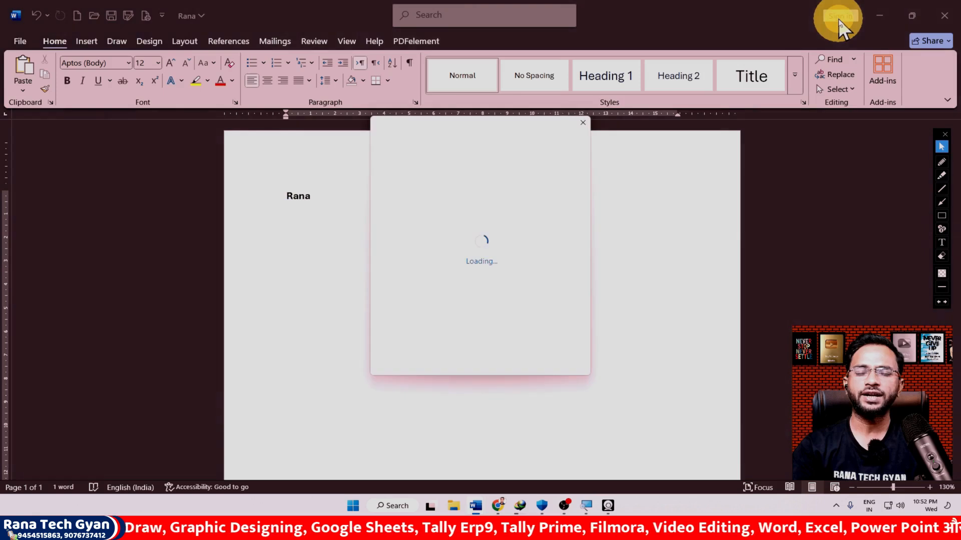
pyautogui.click(583, 123)
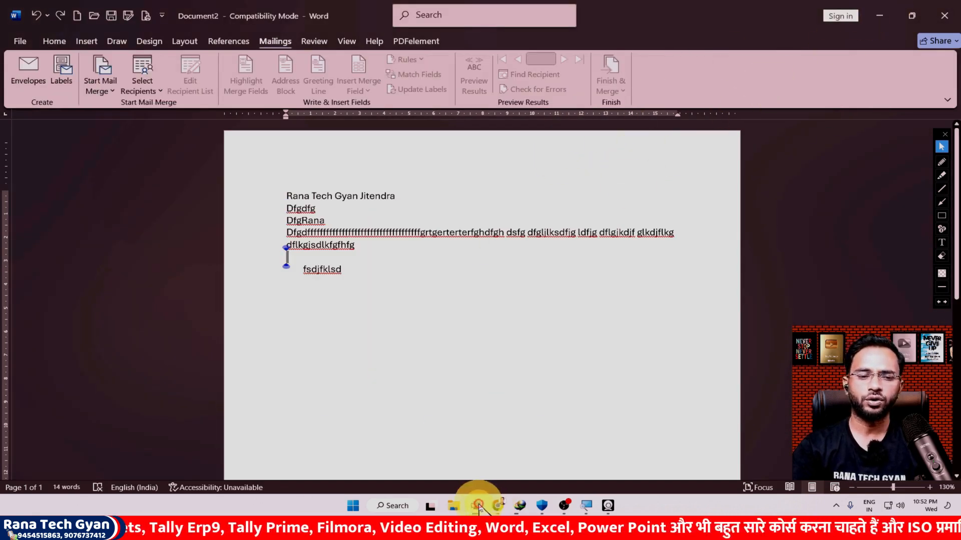
pyautogui.moveTo(475, 505)
pyautogui.click(581, 440)
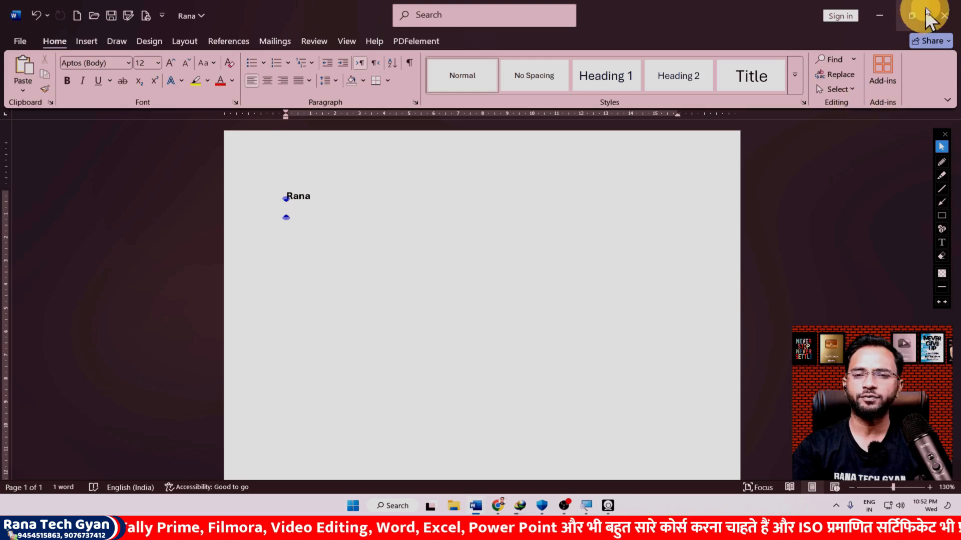
# Restore the document window down and maximize it again, and start closing the document but cancel the save prompt.
pyautogui.click(911, 16)
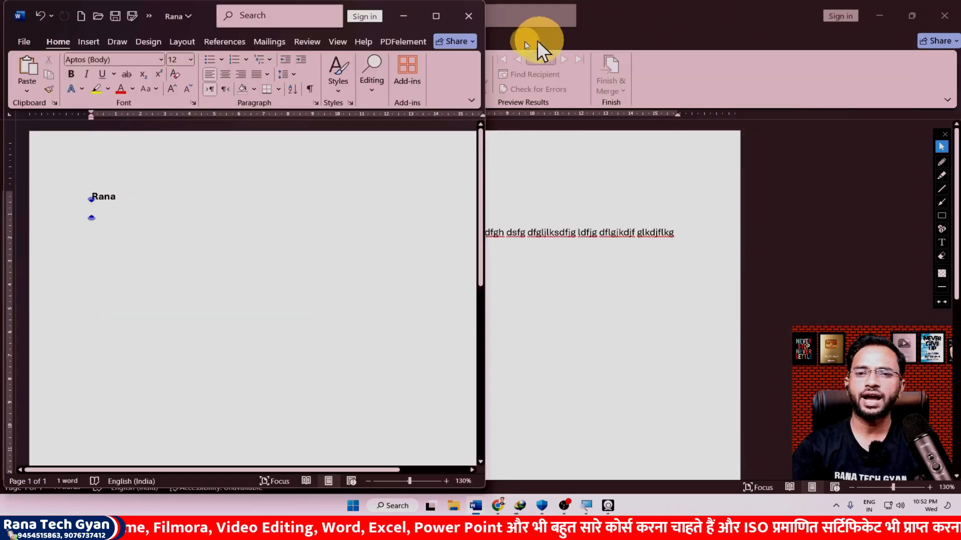
pyautogui.click(436, 15)
pyautogui.click(943, 15)
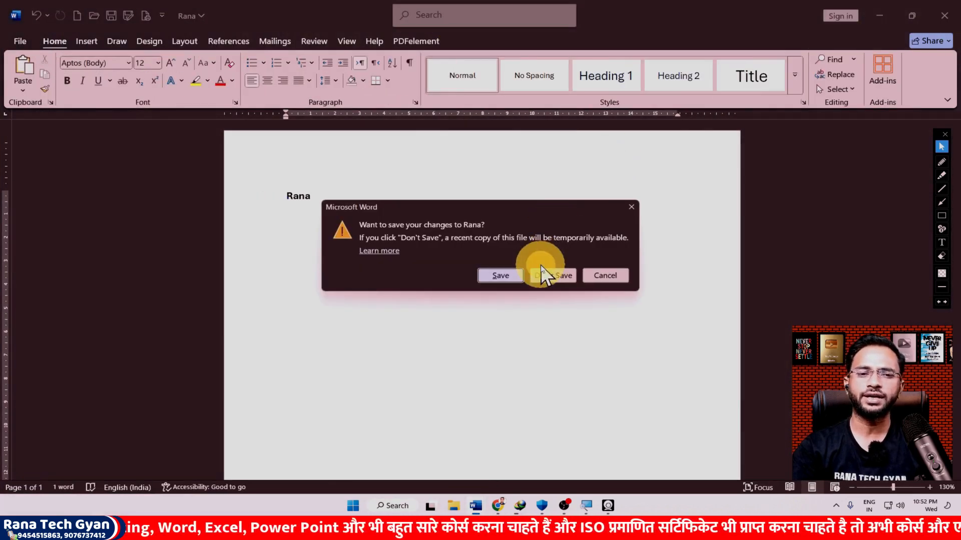
pyautogui.press('Escape')
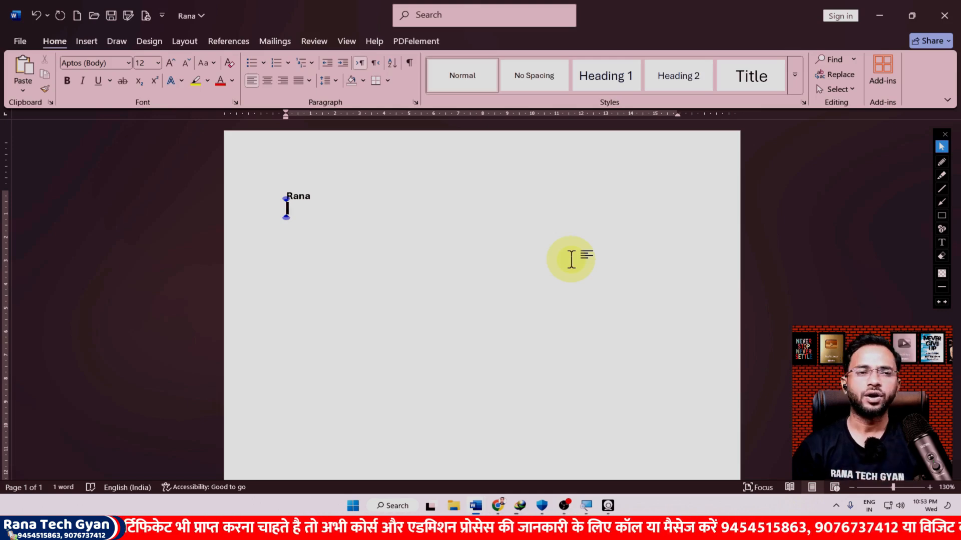
# View the Windows Start menu and its search page, and return to the document.
pyautogui.click(353, 506)
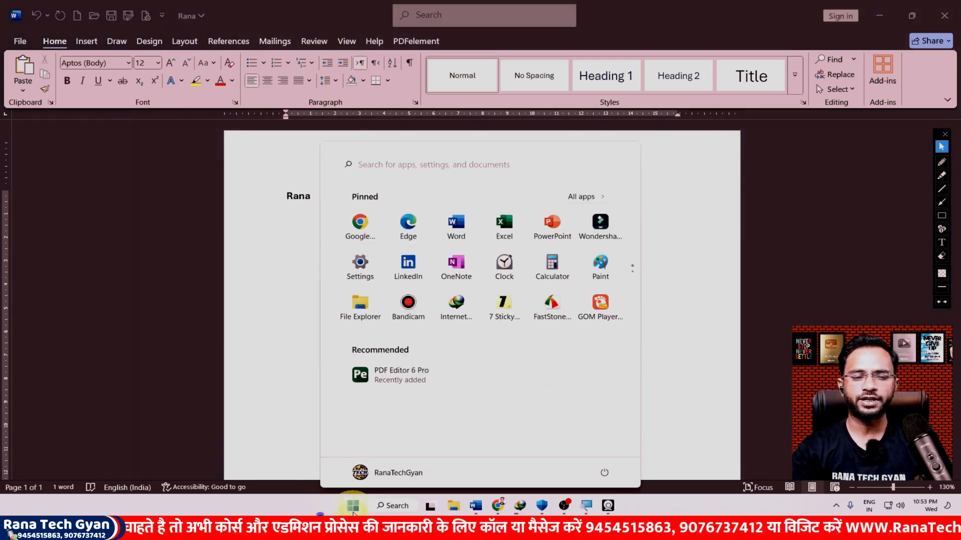
pyautogui.click(421, 162)
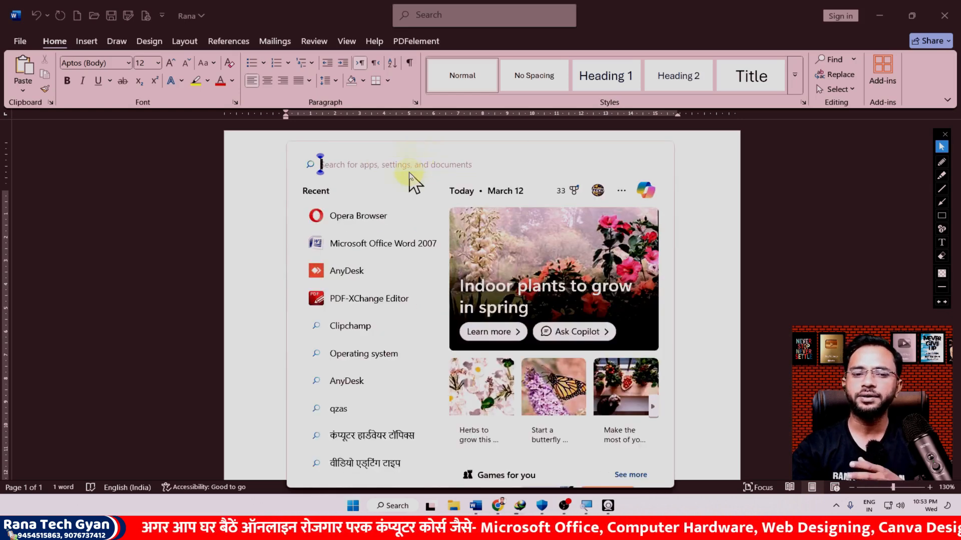
pyautogui.click(704, 14)
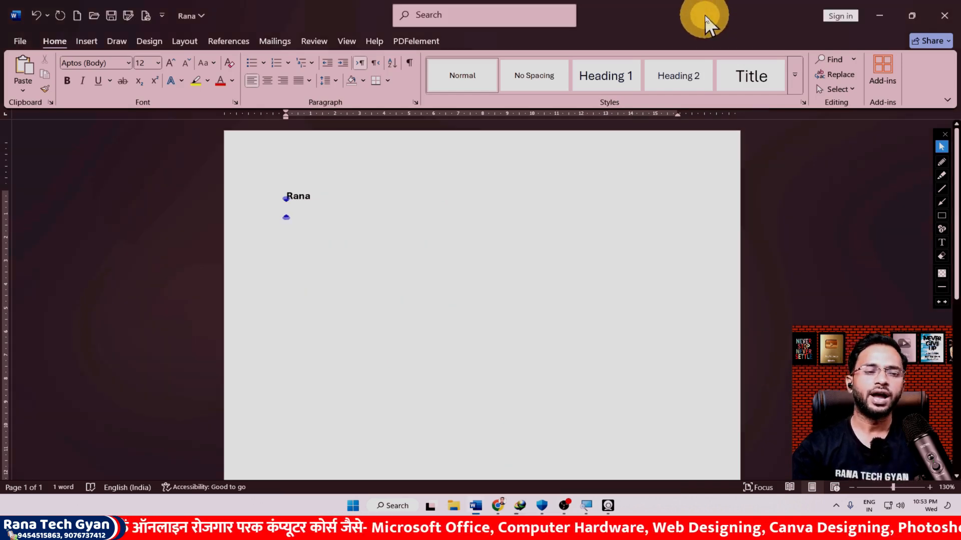